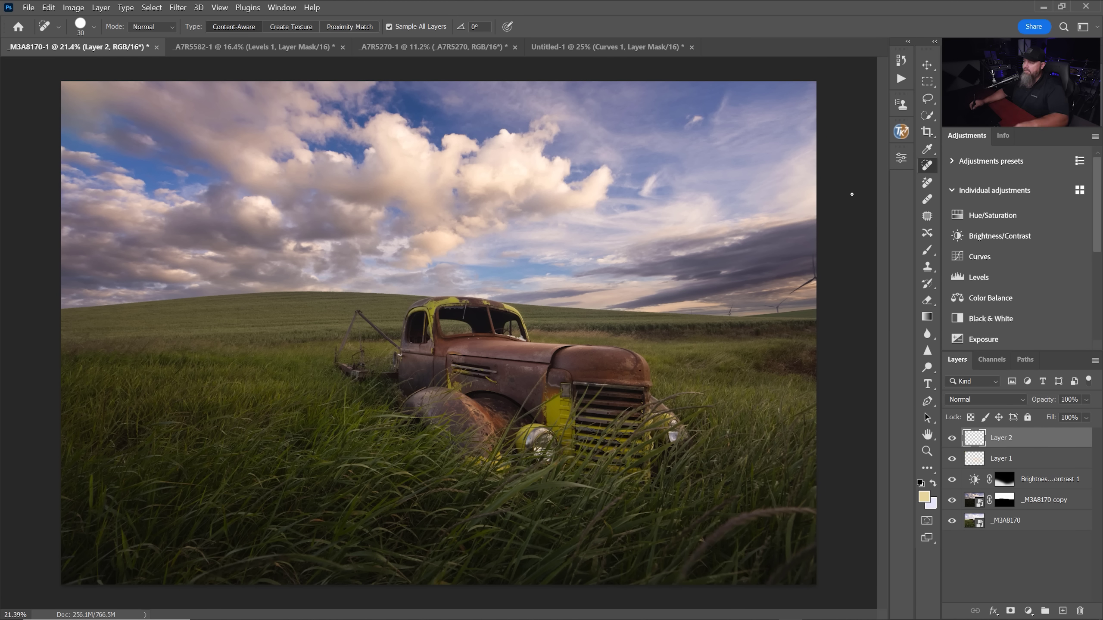
Step: Zoom into the horizon and heal out the nearer wind turbine with the Content-Aware Spot Healing Brush
left_click_drag(733, 305, 780, 308)
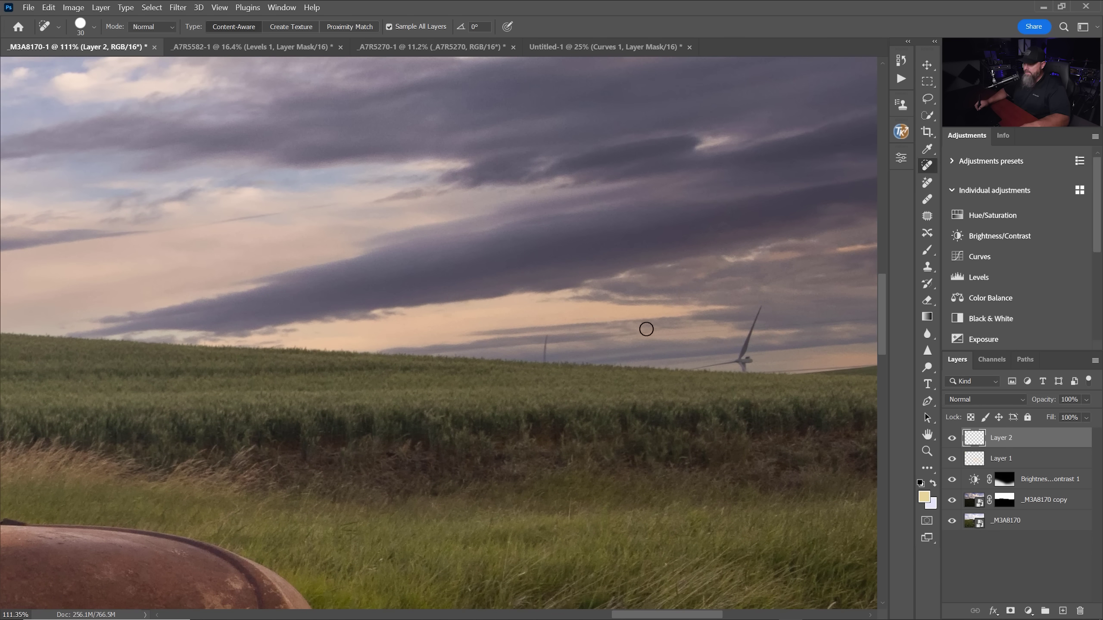
mouse_move(581, 347)
left_mouse_down()
mouse_move(482, 376)
mouse_move(561, 381)
mouse_move(677, 265)
mouse_move(544, 369)
left_mouse_up()
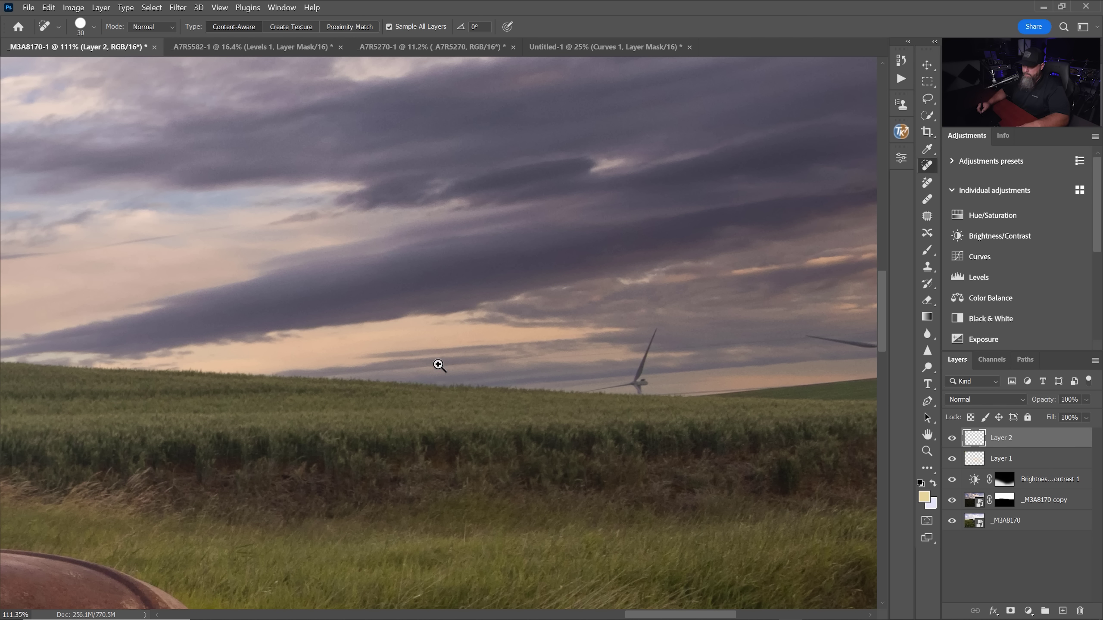
left_click_drag(439, 366, 471, 372)
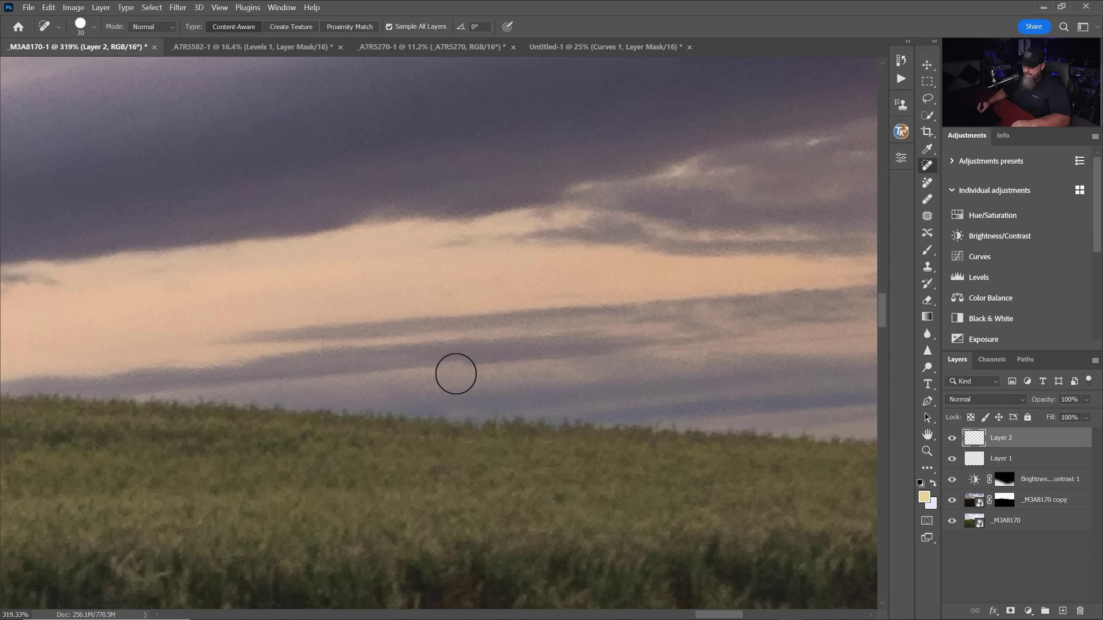
left_click_drag(463, 376, 199, 369)
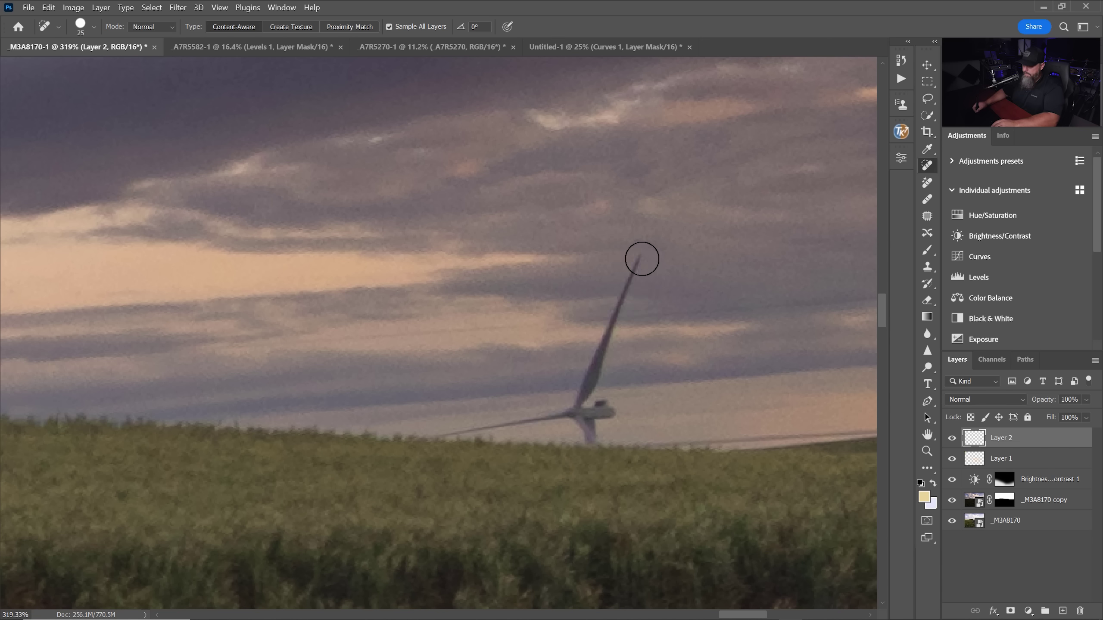
mouse_move(642, 259)
left_mouse_down()
mouse_move(578, 392)
mouse_move(595, 465)
mouse_move(512, 426)
mouse_move(397, 441)
left_mouse_up()
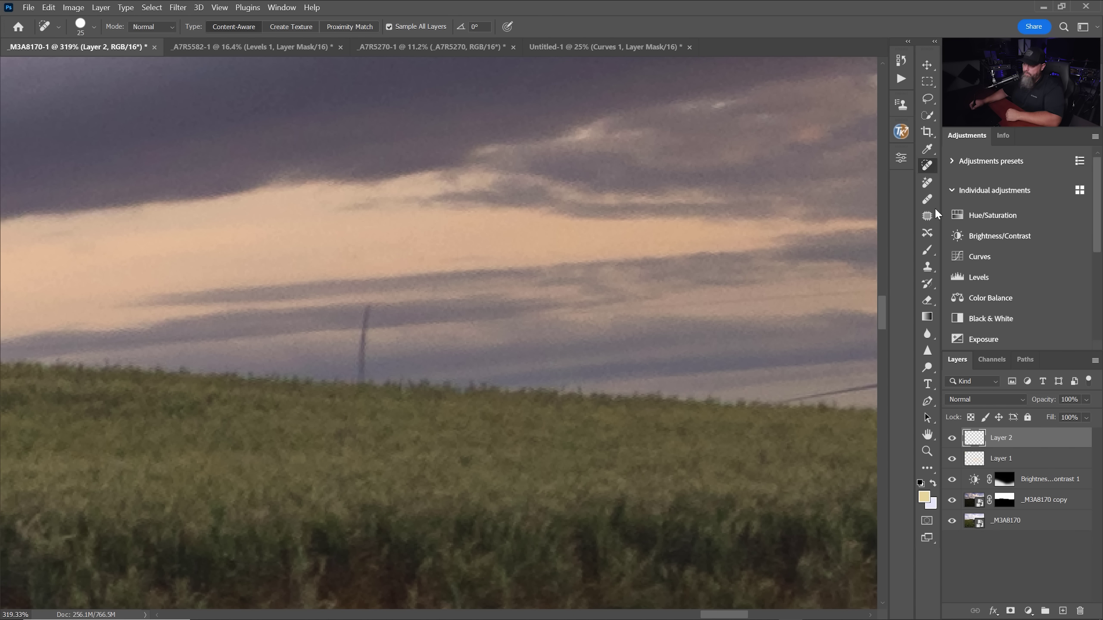
Step: Patch the leftover tower ghost with nearby sky using the Patch tool, then undo the patch
left_click(927, 215)
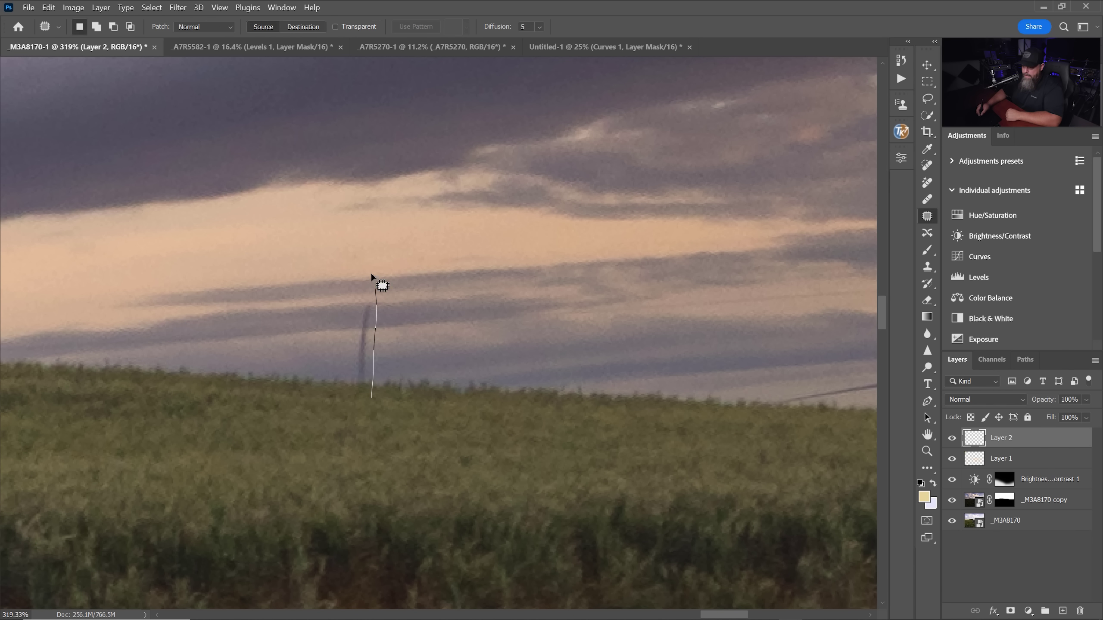
mouse_move(367, 410)
left_mouse_down()
mouse_move(382, 394)
mouse_move(369, 390)
mouse_move(418, 375)
left_mouse_up()
key("ctrl+d")
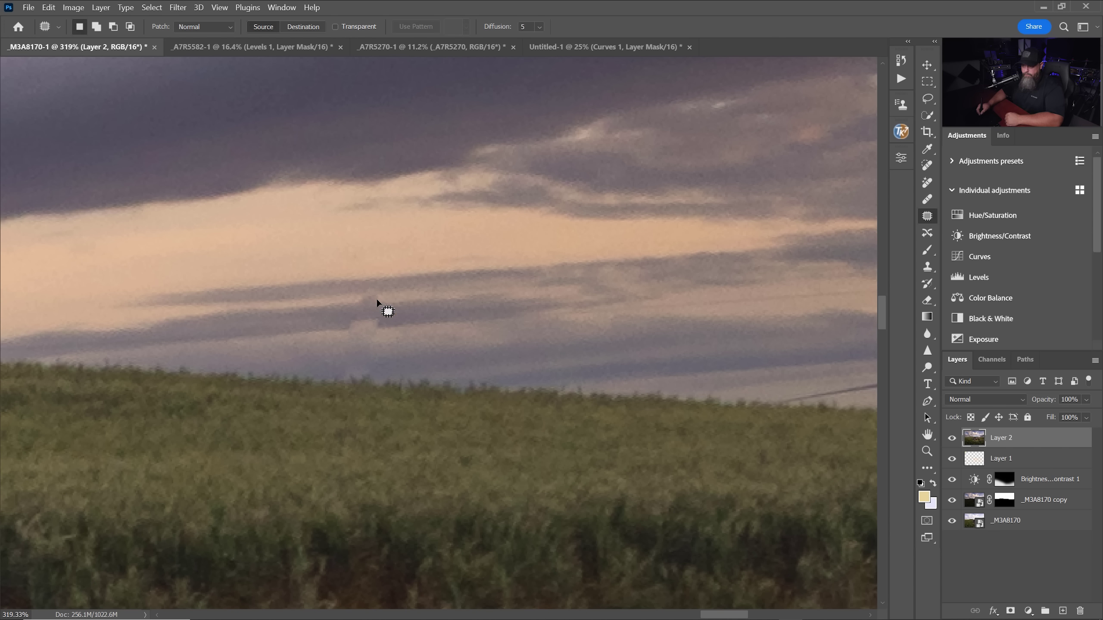
key("ctrl+z")
key("ctrl+z")
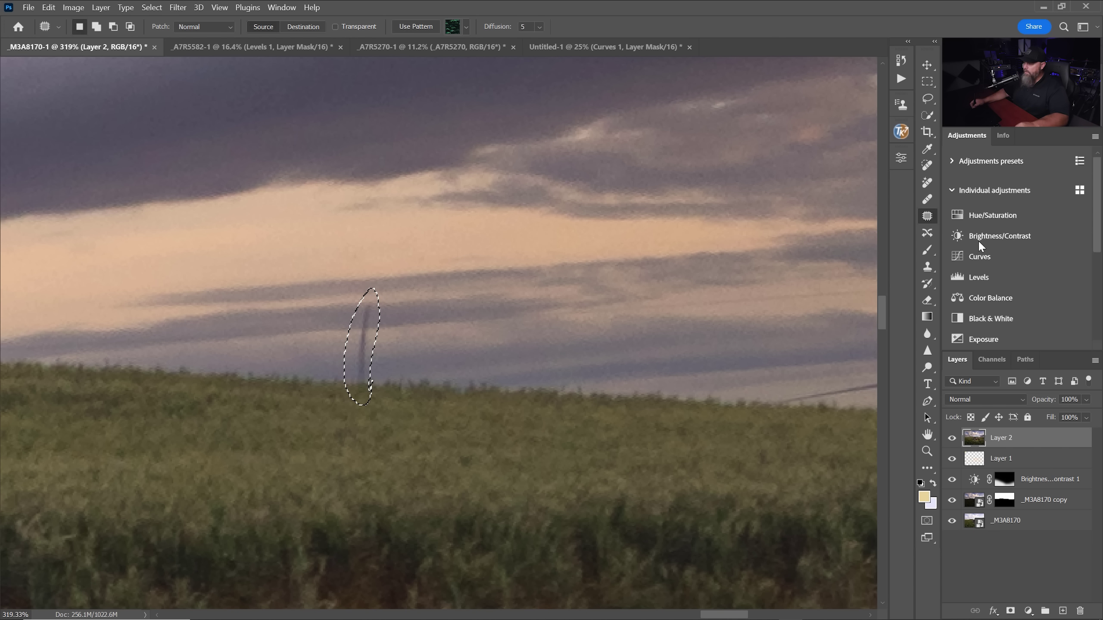
Step: Clone sky over the tower ghost with a smaller Clone Stamp brush, then undo the cloning
left_click(927, 266)
key("ctrl+d")
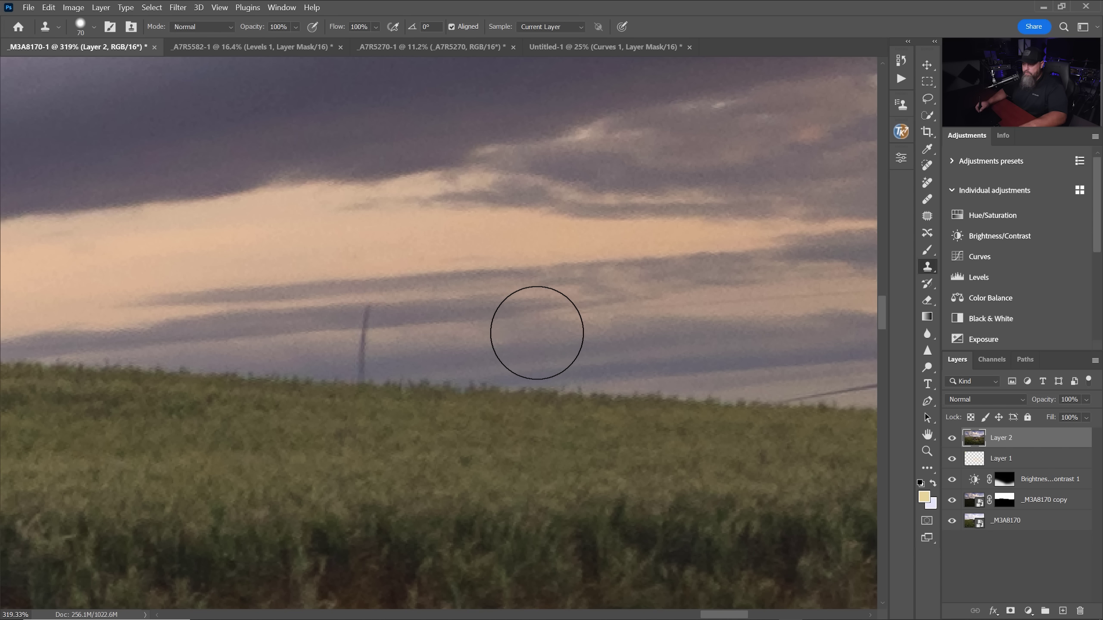
key("bracketleft")
key("bracketleft")
key("bracketleft")
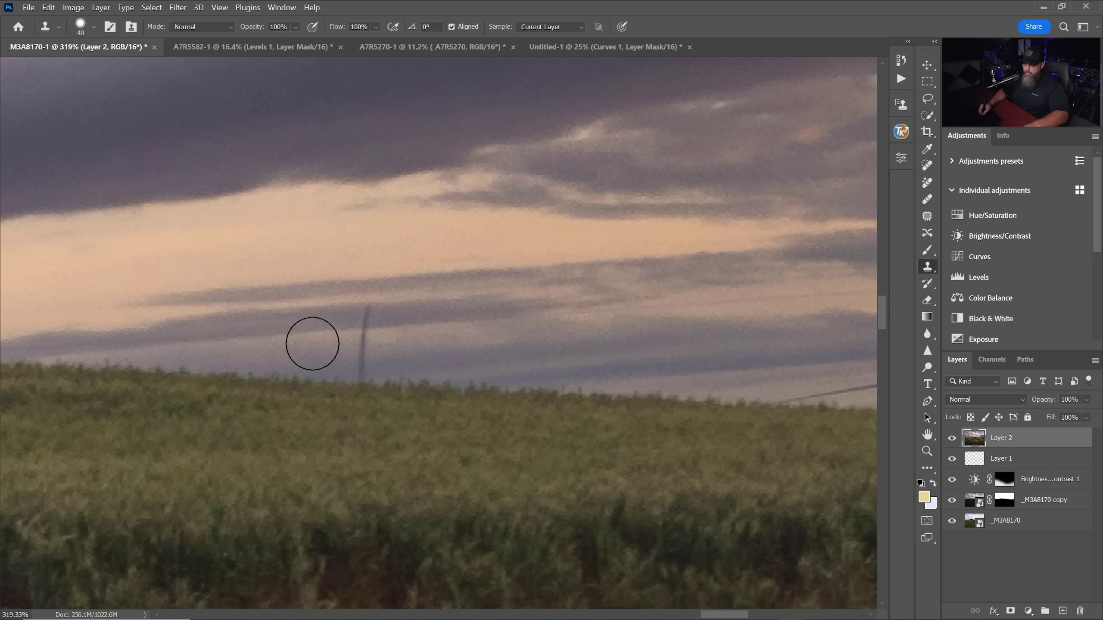
left_click(309, 326, "alt")
mouse_move(375, 326)
left_mouse_down()
mouse_move(365, 316)
mouse_move(362, 373)
left_mouse_up()
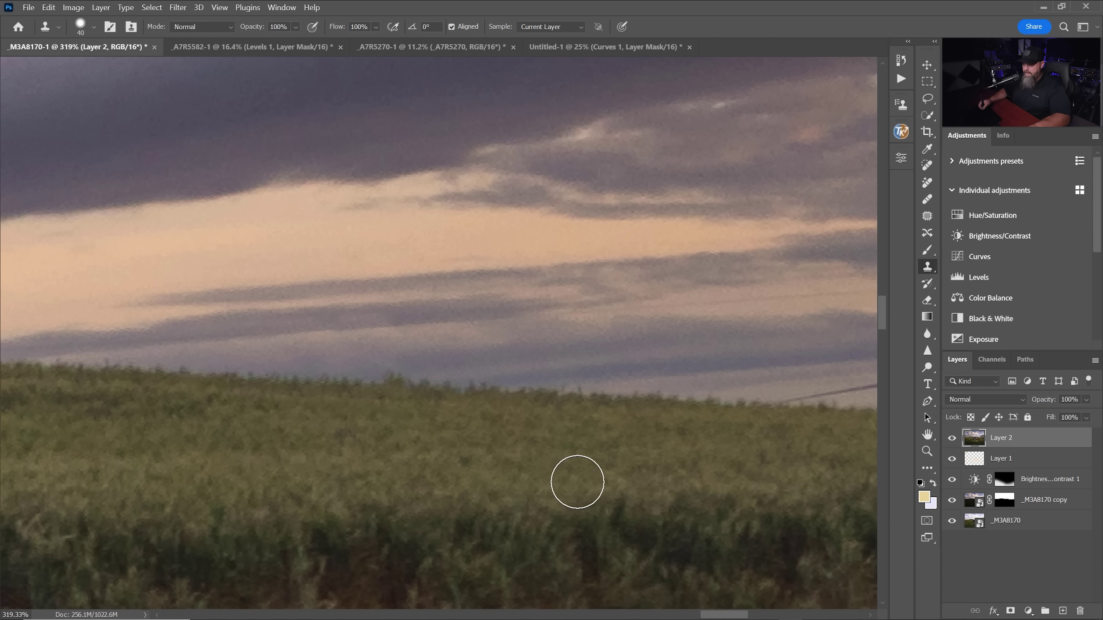
key("ctrl+z")
key("ctrl+z")
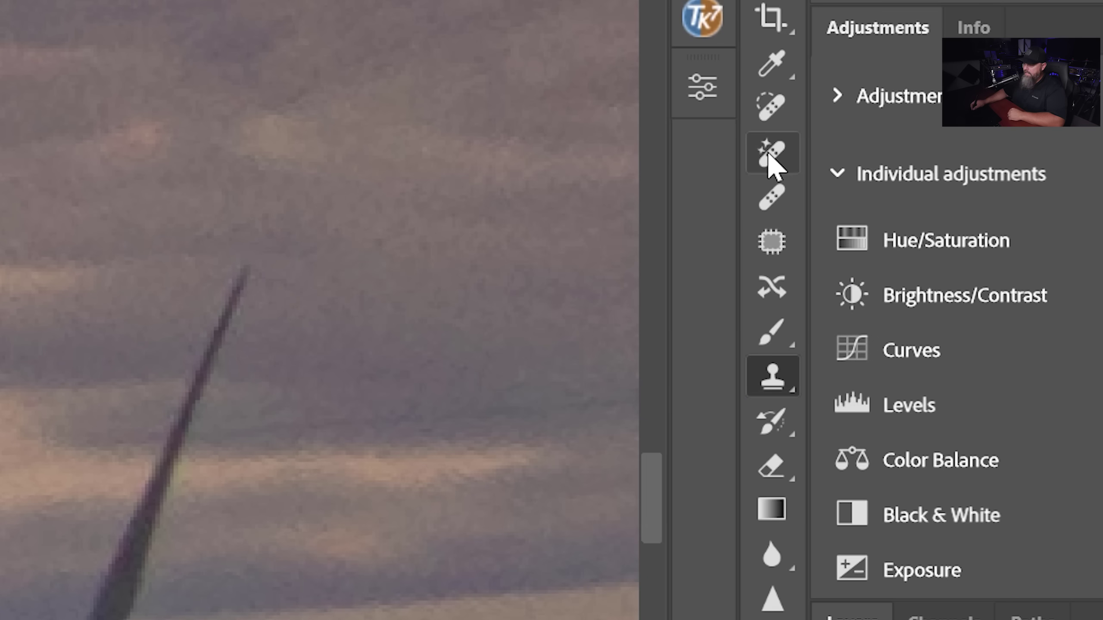
Step: Remove the leftover turbine tower and its lower blades with the Remove tool
left_click(914, 181)
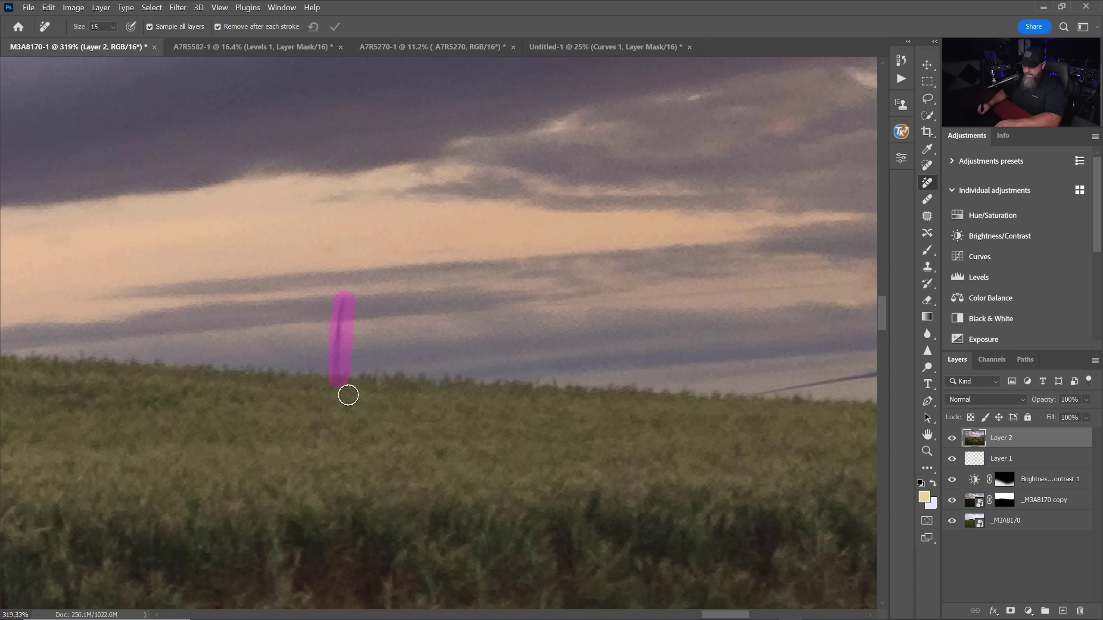
left_click_drag(396, 482, 251, 416)
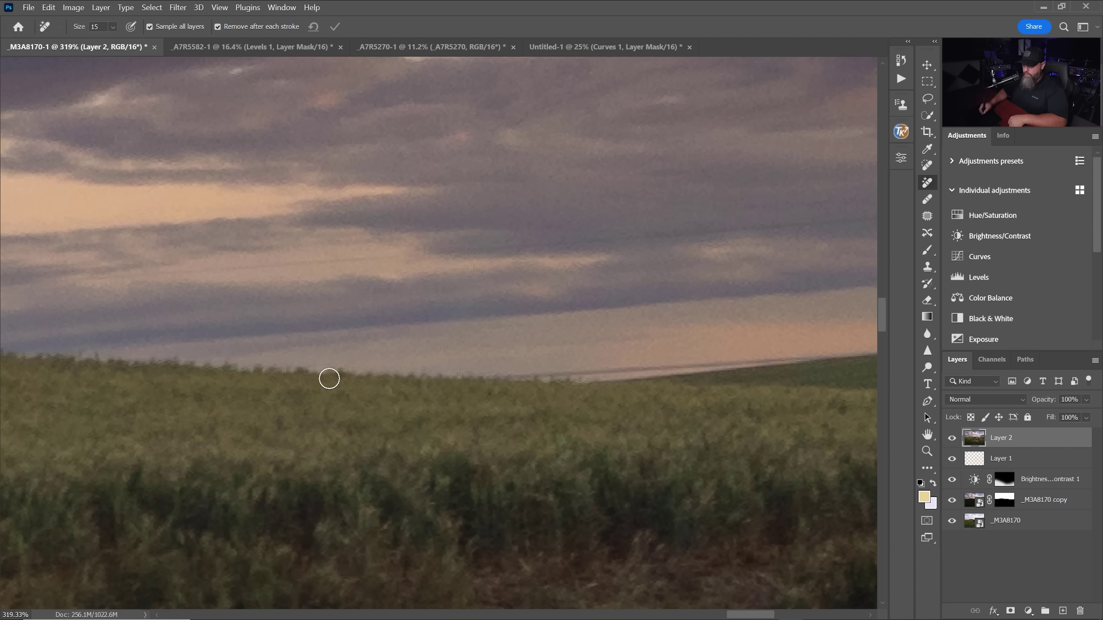
left_click_drag(584, 386, 94, 401)
mouse_move(552, 311)
left_mouse_down()
mouse_move(380, 391)
mouse_move(397, 399)
mouse_move(377, 323)
mouse_move(141, 296)
left_mouse_up()
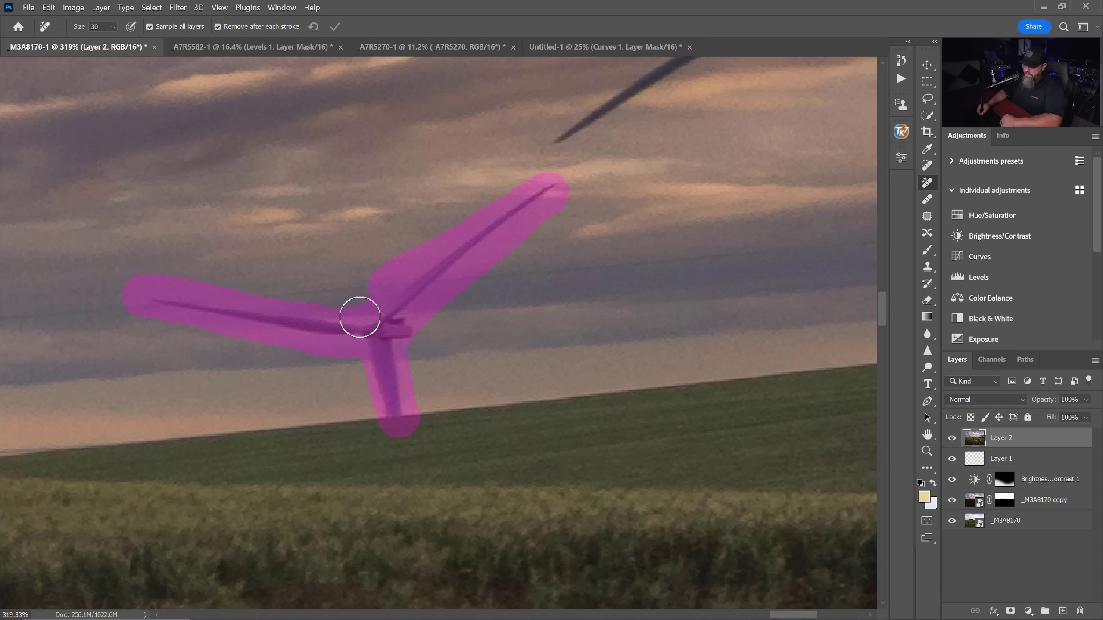
left_click_drag(394, 386, 393, 374)
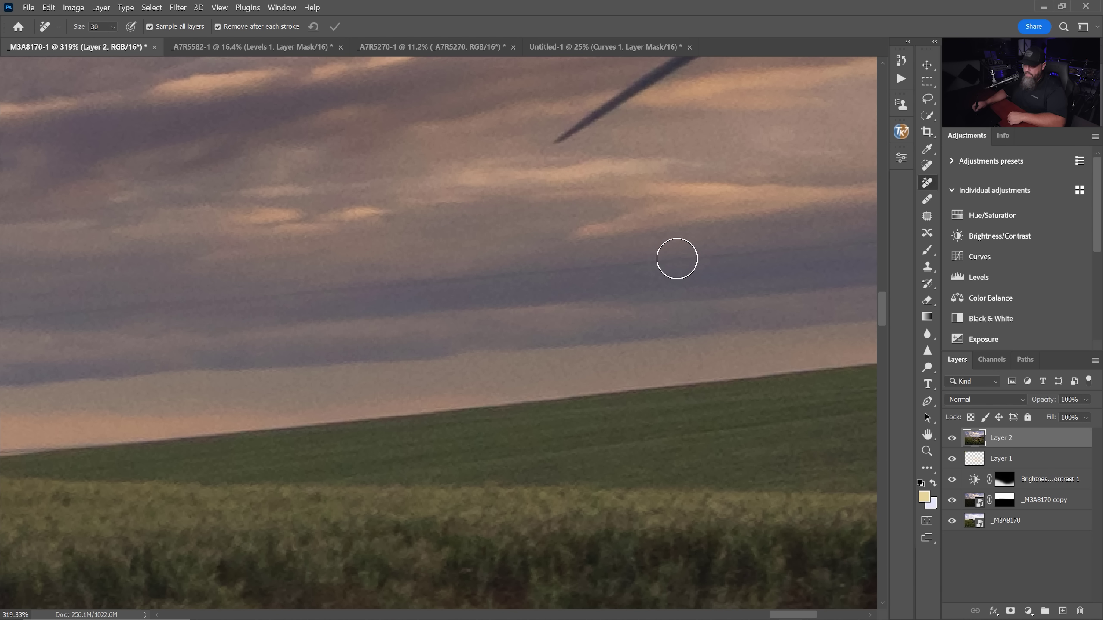
Step: Erase the other turbine's hub and remaining blades from the cloudy sky
left_click_drag(693, 241, 249, 456)
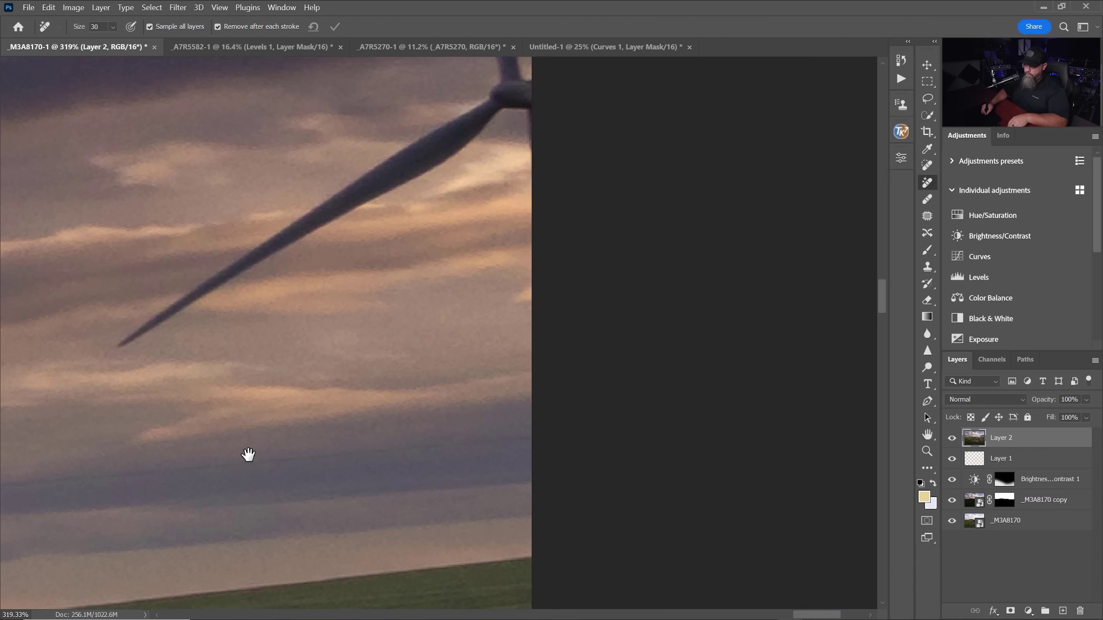
left_click_drag(320, 394, 406, 422)
mouse_move(182, 408)
left_mouse_down()
mouse_move(590, 171)
mouse_move(567, 210)
mouse_move(368, 305)
left_mouse_up()
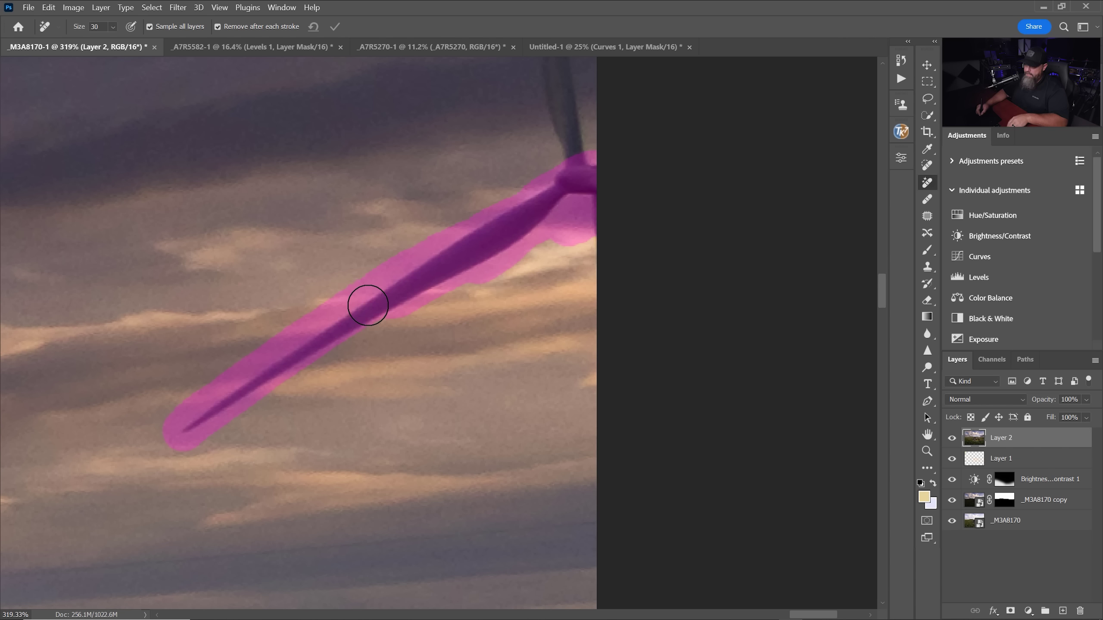
left_click_drag(709, 200, 657, 342)
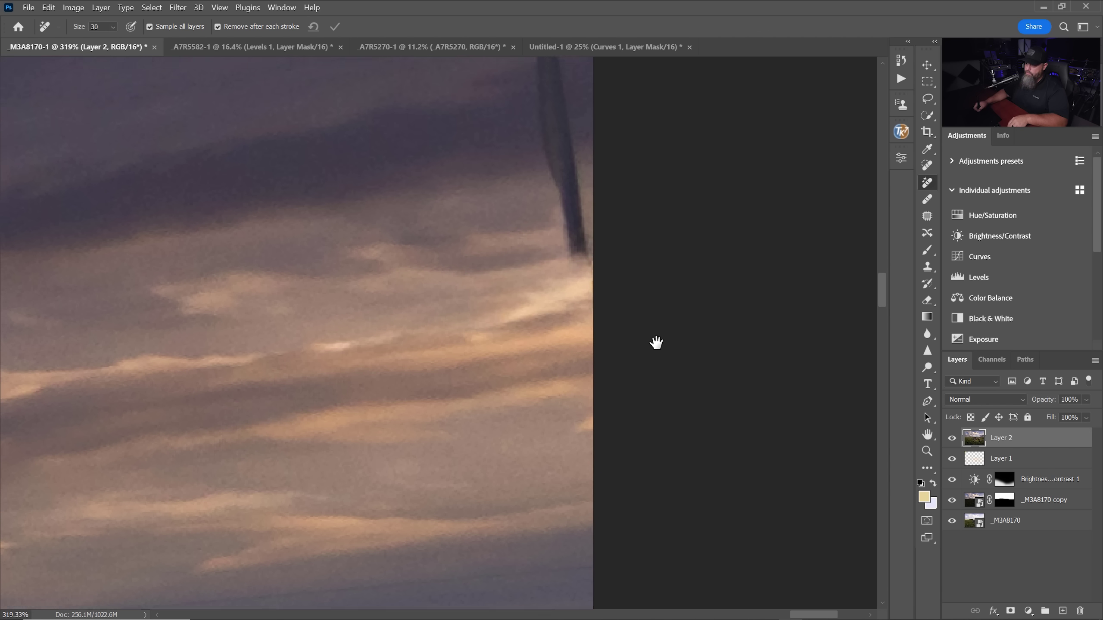
left_click_drag(639, 275, 605, 278)
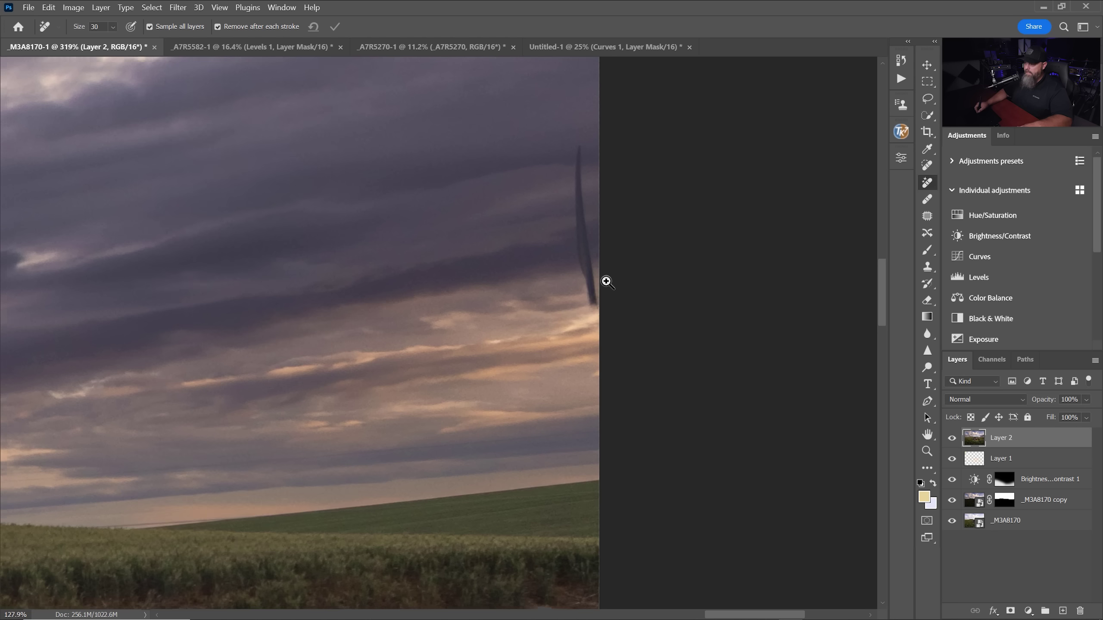
left_click_drag(577, 199, 597, 291)
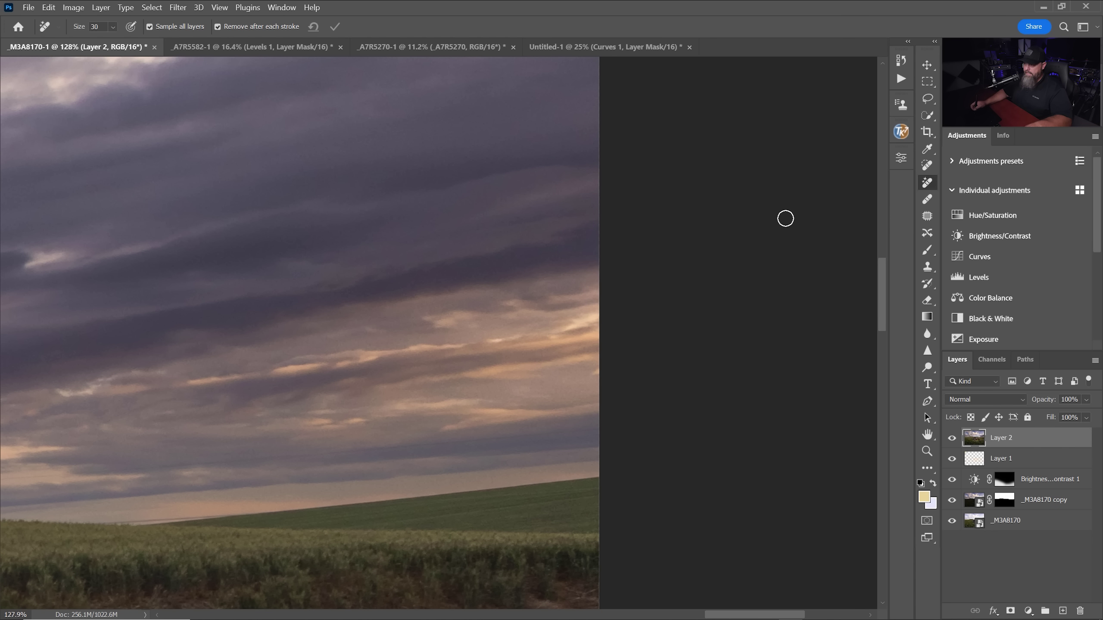
Step: Switch to the seascape photo, add a new empty layer, and zoom into the misty rocks
left_click(629, 44)
left_click(429, 48)
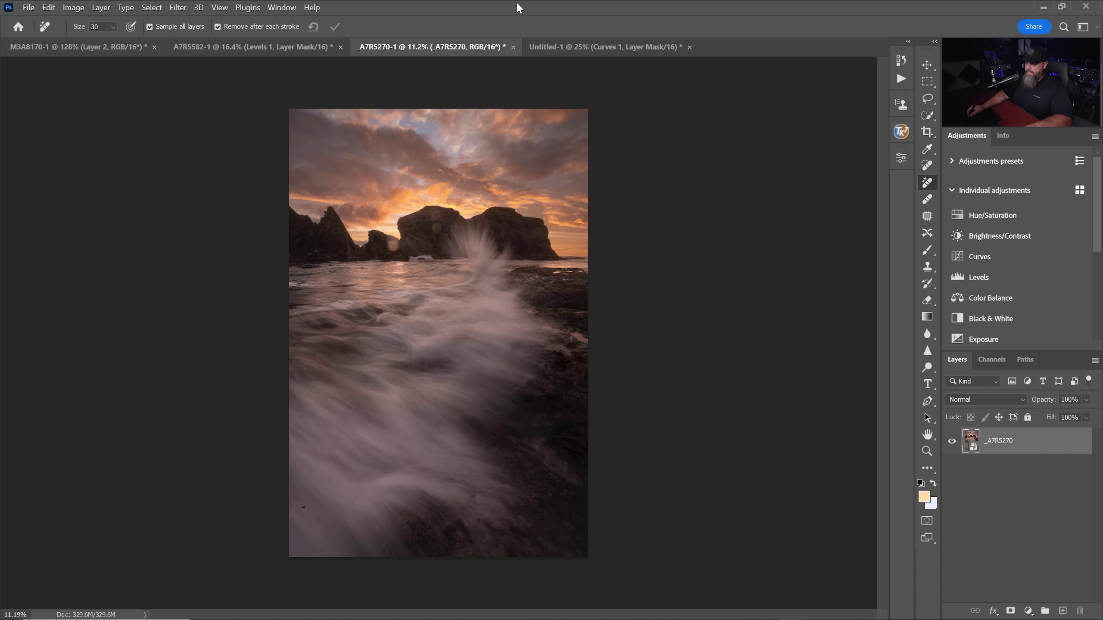
key("ctrl+shift+alt+n")
scroll(330, 354, "up", 3)
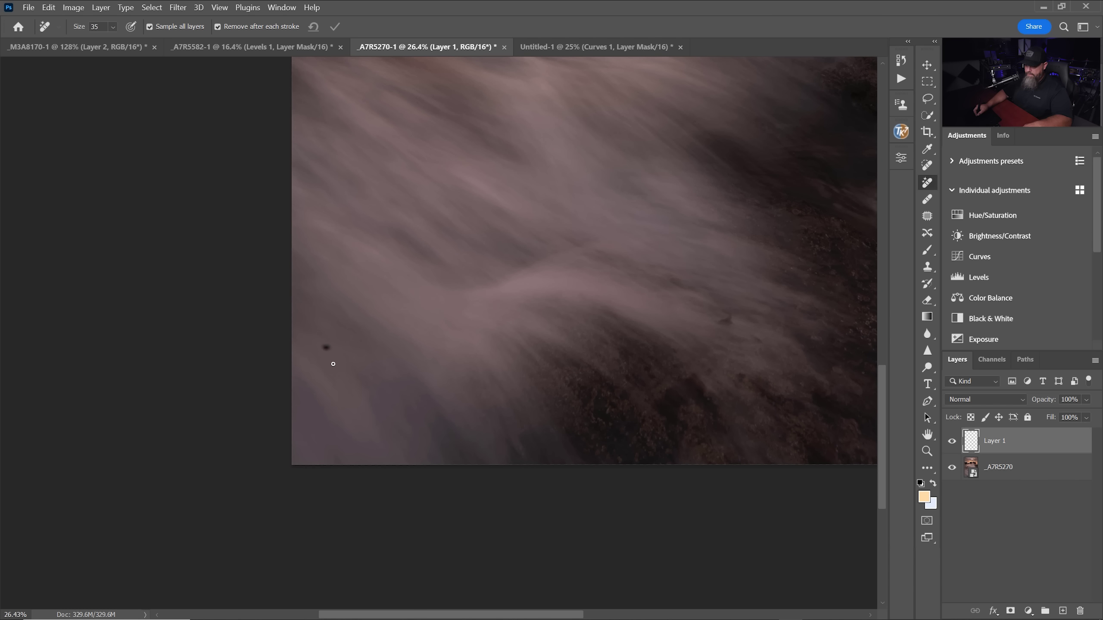
key("bracketright")
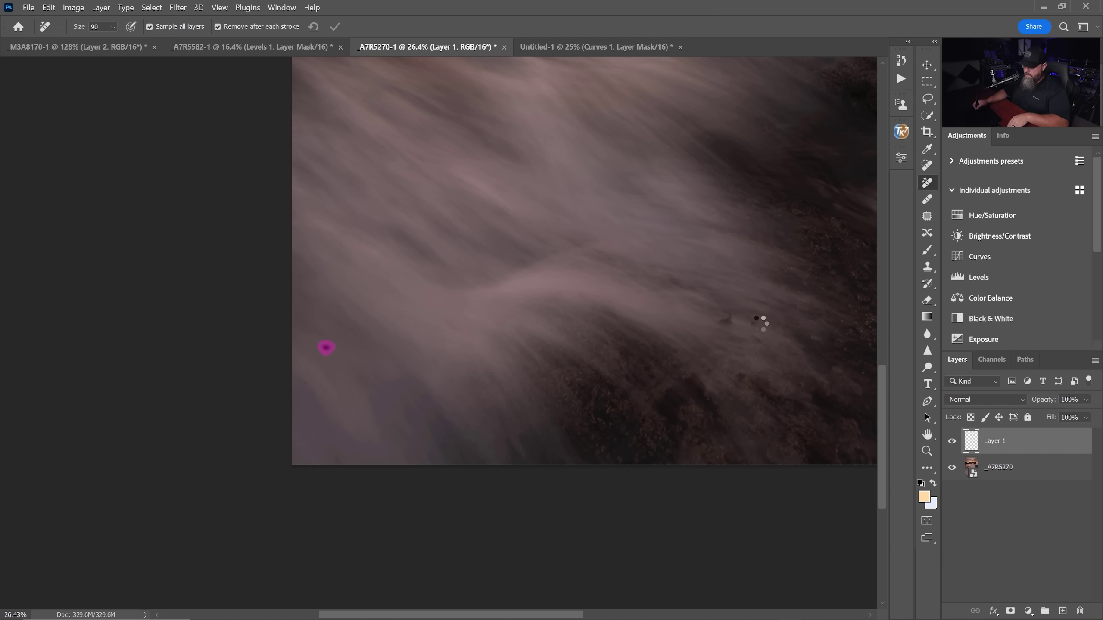
left_click_drag(502, 365, 229, 513)
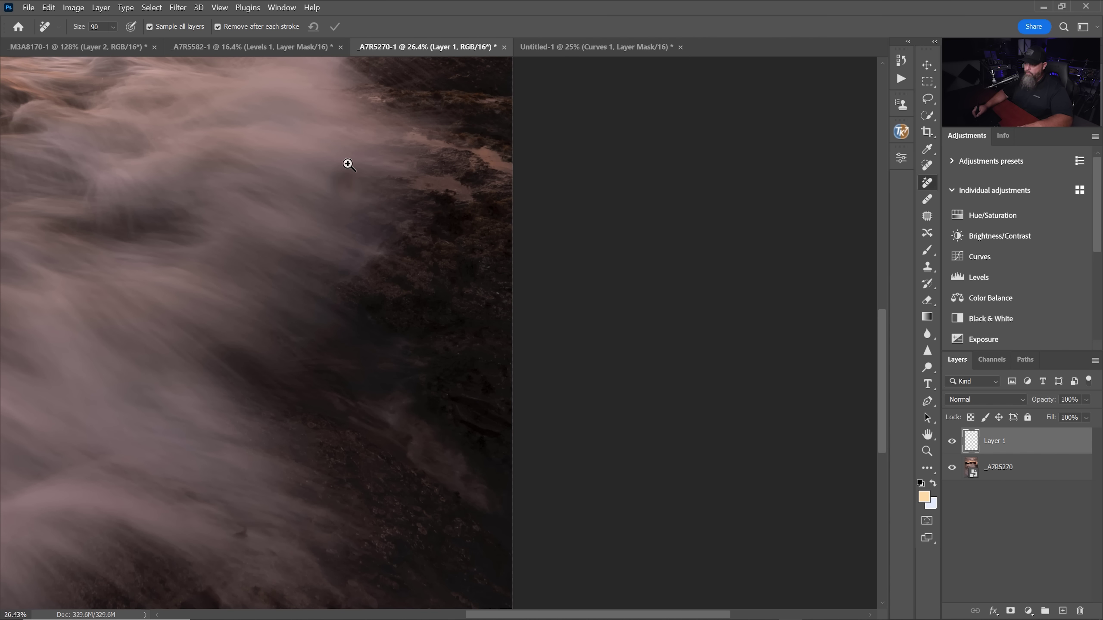
mouse_move(347, 164)
left_mouse_down()
mouse_move(382, 169)
mouse_move(424, 253)
left_mouse_up()
key("bracketright")
Step: Try spot healing the dark blotch in the mist at brush size 300, then undo it
left_click(928, 166)
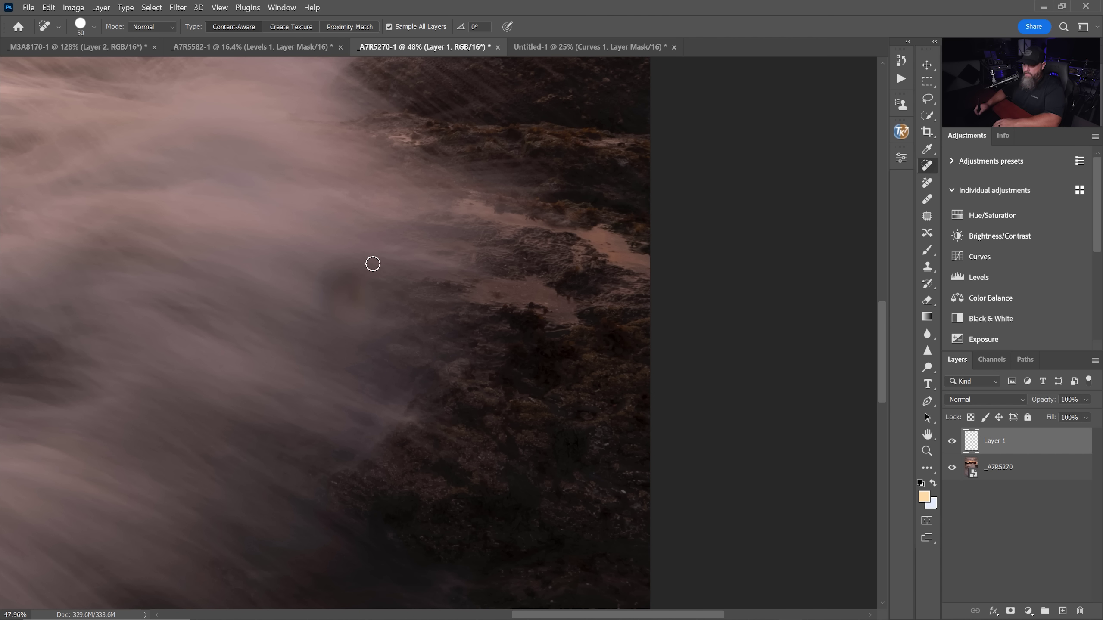
key("bracketright")
key("bracketright")
key("bracketright")
left_click_drag(352, 289, 360, 308)
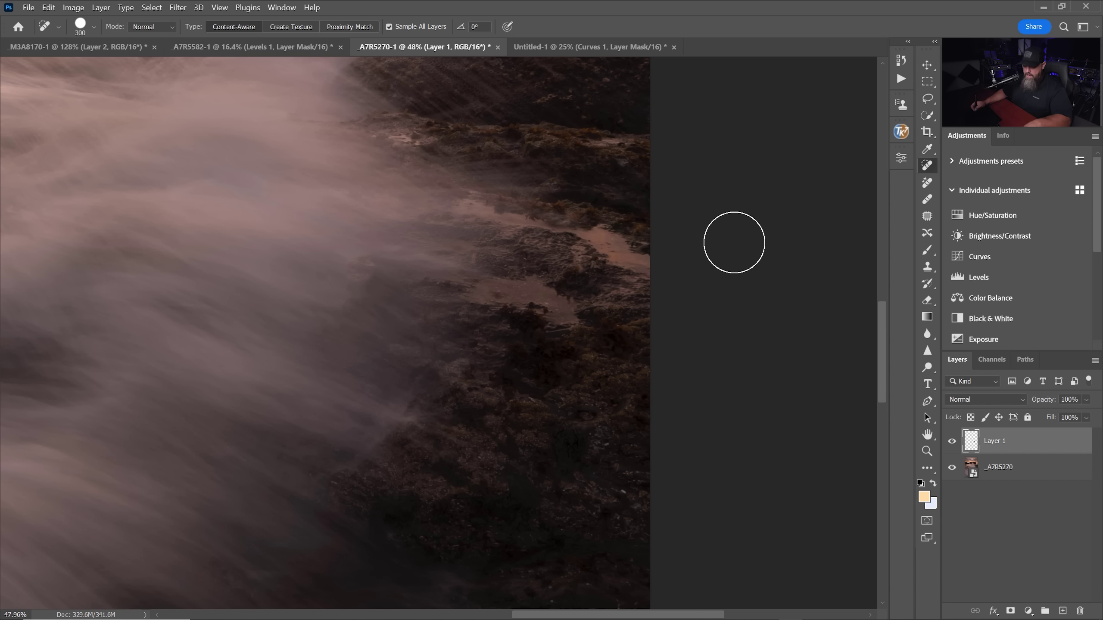
key("ctrl+z")
Step: Remove the dark blotch in the mist and a spot on the right rock with the Remove tool
left_click(924, 183)
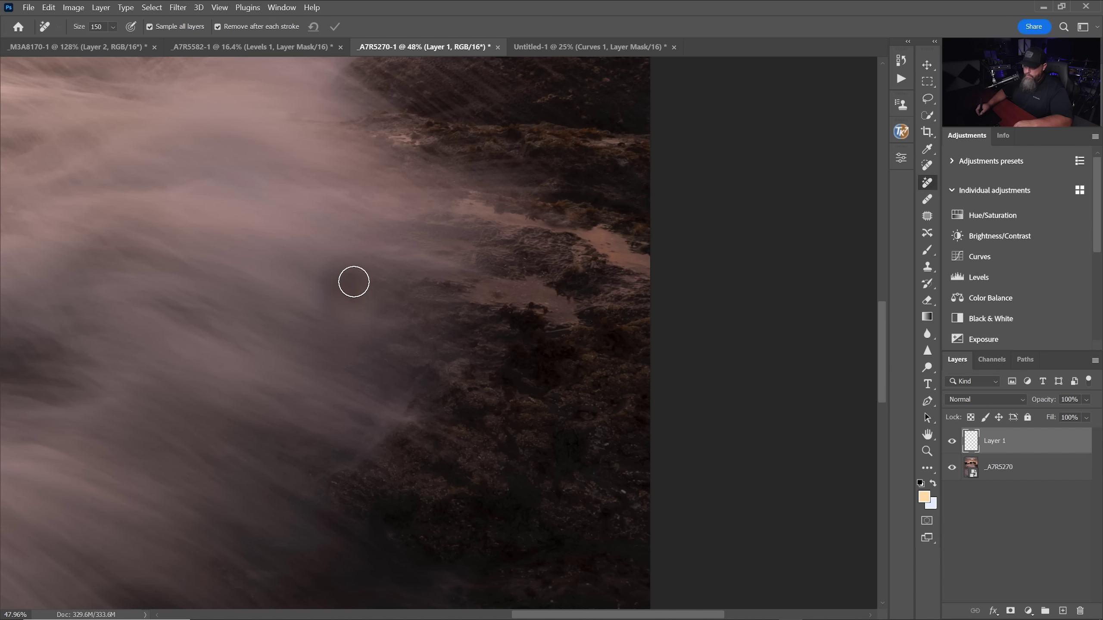
mouse_move(352, 281)
left_mouse_down()
mouse_move(371, 307)
mouse_move(356, 274)
left_mouse_up()
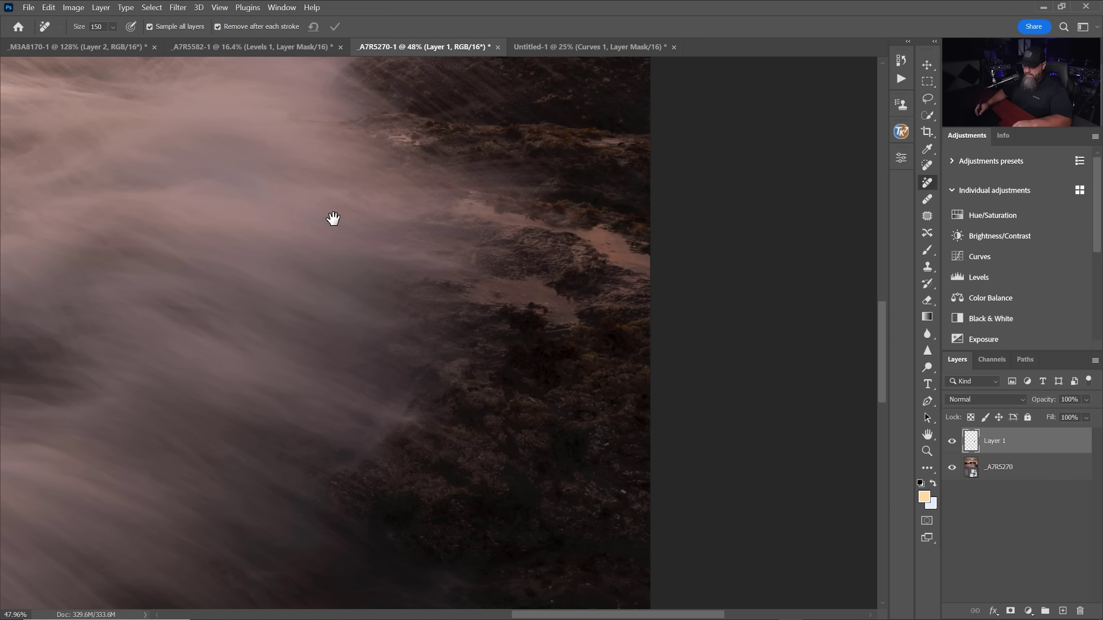
left_click_drag(255, 154, 253, 113)
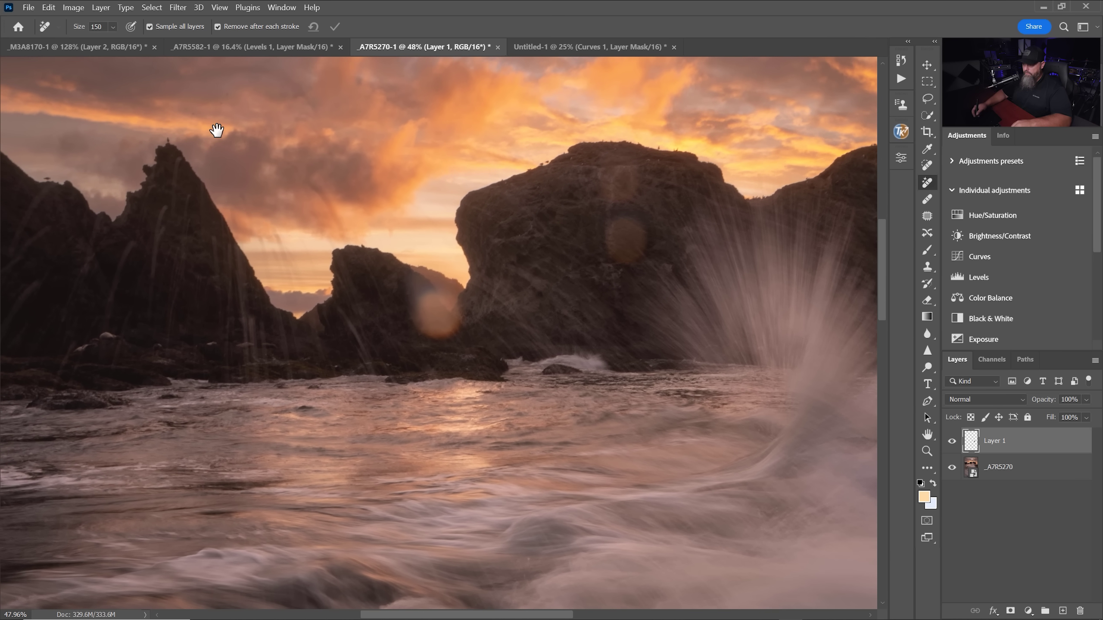
left_click_drag(621, 261, 615, 173)
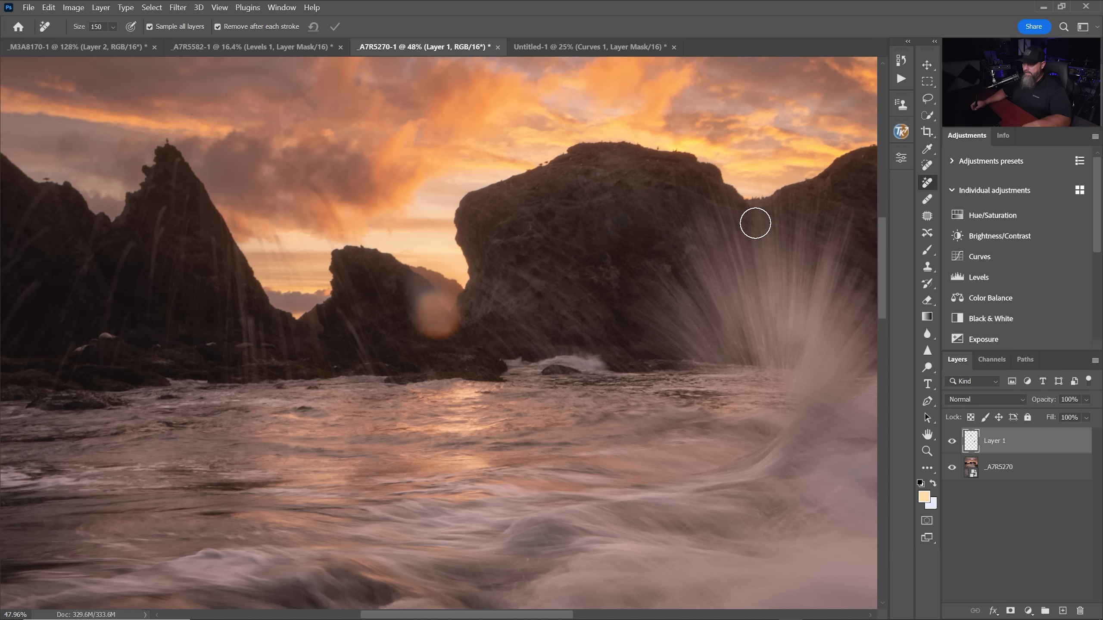
Step: Paint out the orange glow in the gap between the two dark rocks
scroll(716, 217, "up", 5)
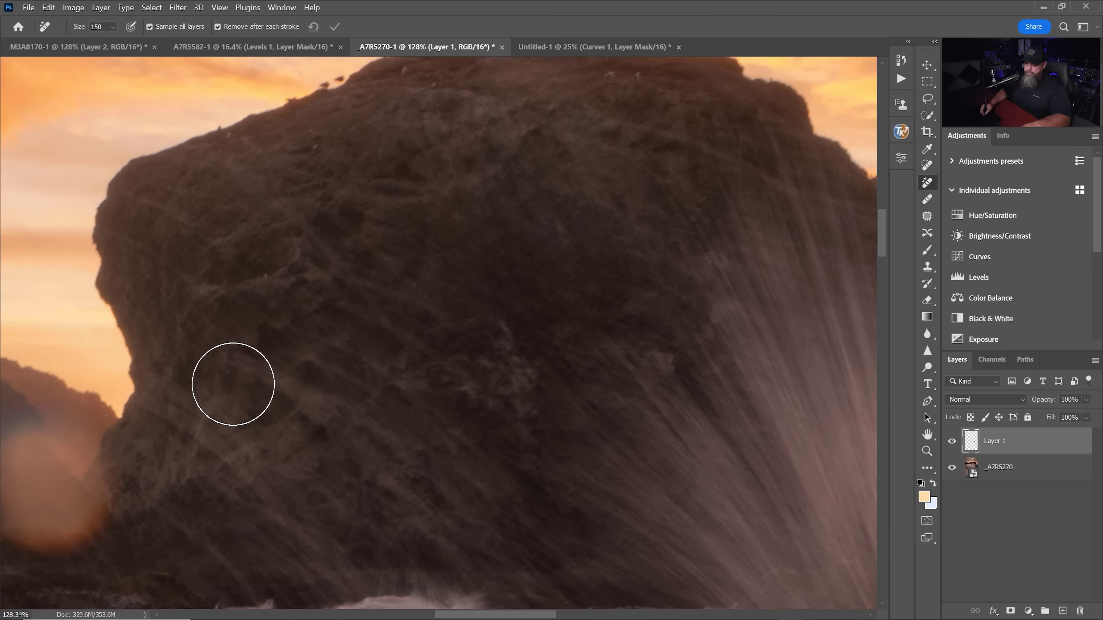
mouse_move(229, 381)
left_mouse_down()
mouse_move(485, 234)
mouse_move(561, 222)
mouse_move(563, 243)
left_mouse_up()
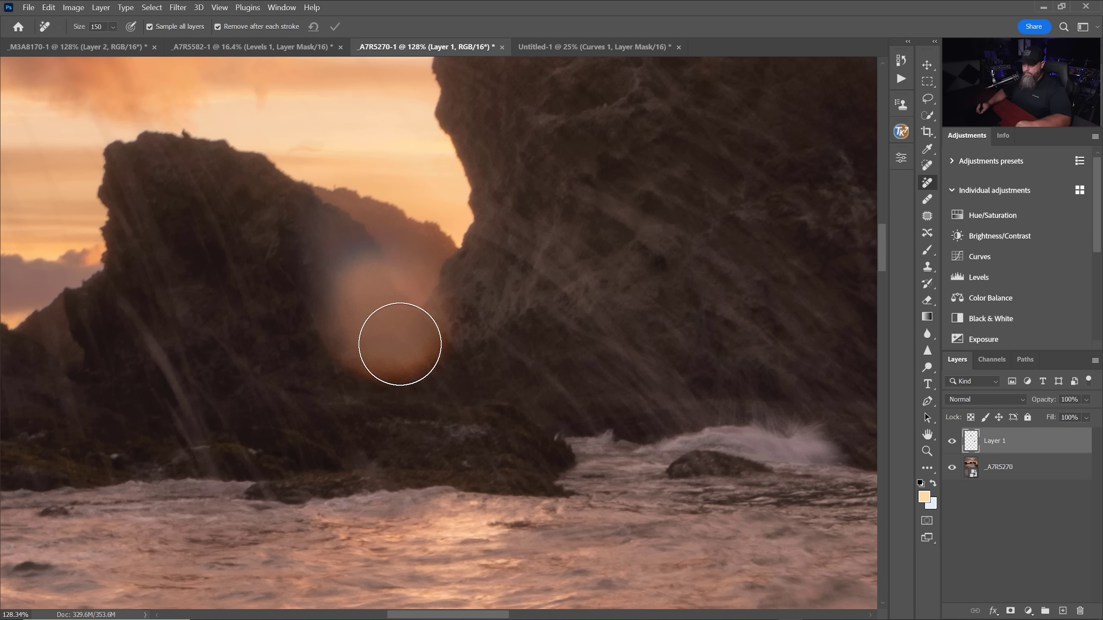
mouse_move(398, 345)
left_mouse_down()
mouse_move(439, 343)
mouse_move(342, 275)
mouse_move(357, 332)
mouse_move(424, 363)
mouse_move(328, 311)
mouse_move(314, 261)
mouse_move(390, 270)
left_mouse_up()
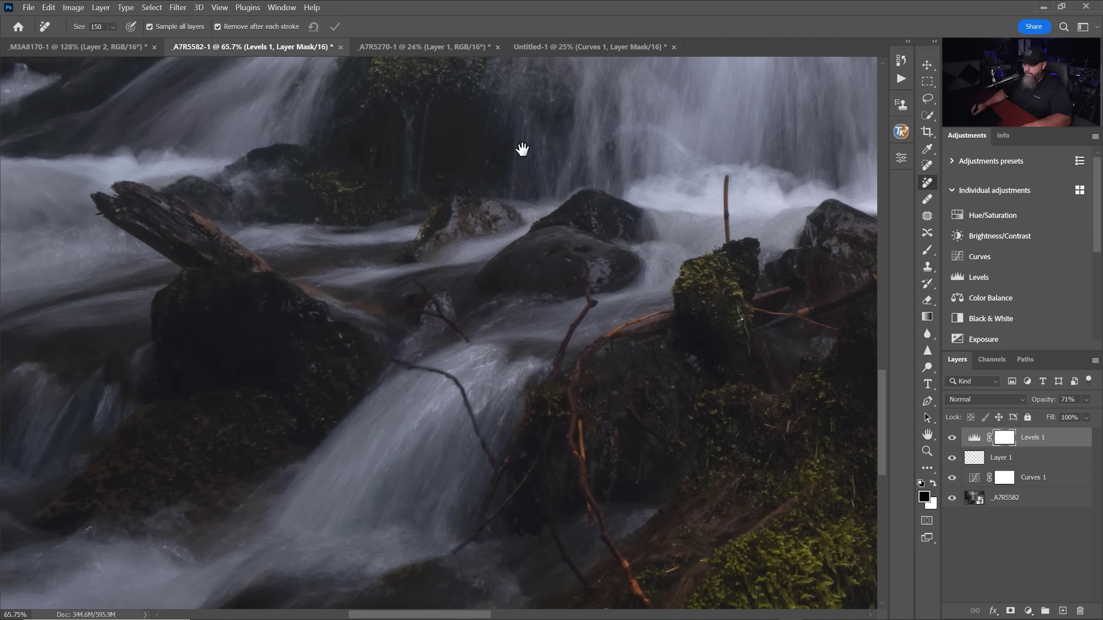
Step: Add a new empty layer and remove the upright stick in the pool
left_click_drag(519, 148, 408, 173)
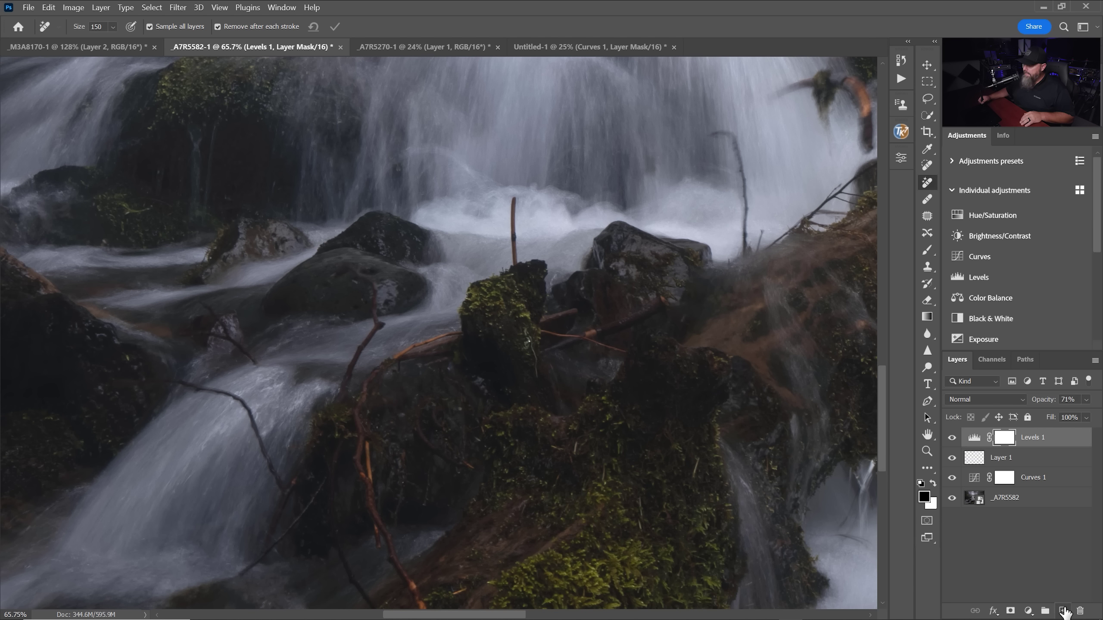
left_click(1063, 610)
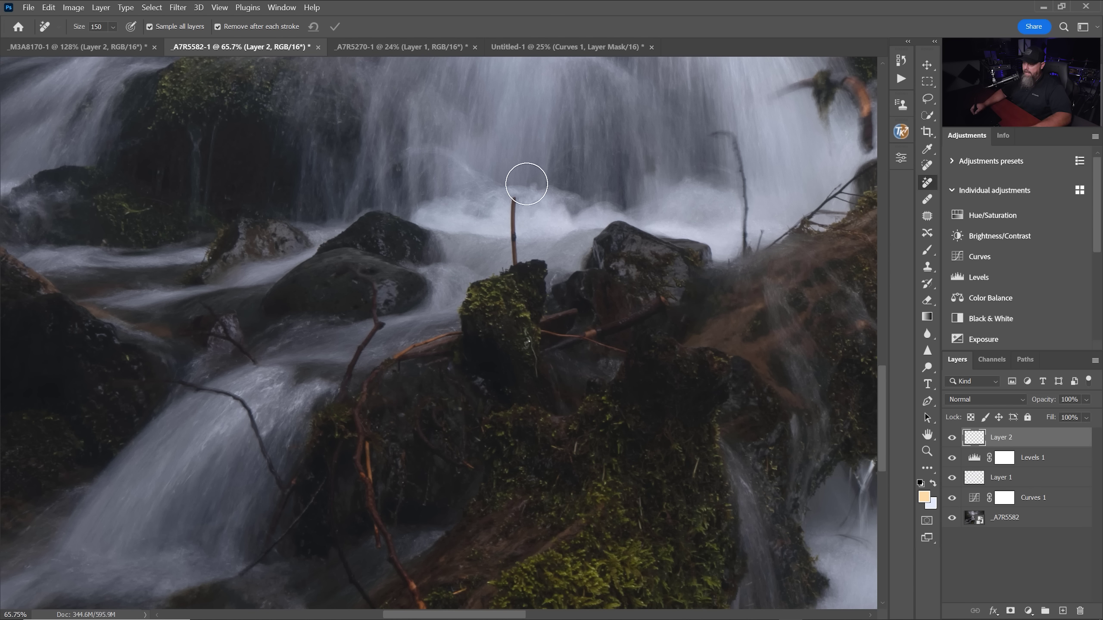
mouse_move(515, 203)
left_mouse_down()
mouse_move(545, 200)
mouse_move(519, 306)
left_mouse_up()
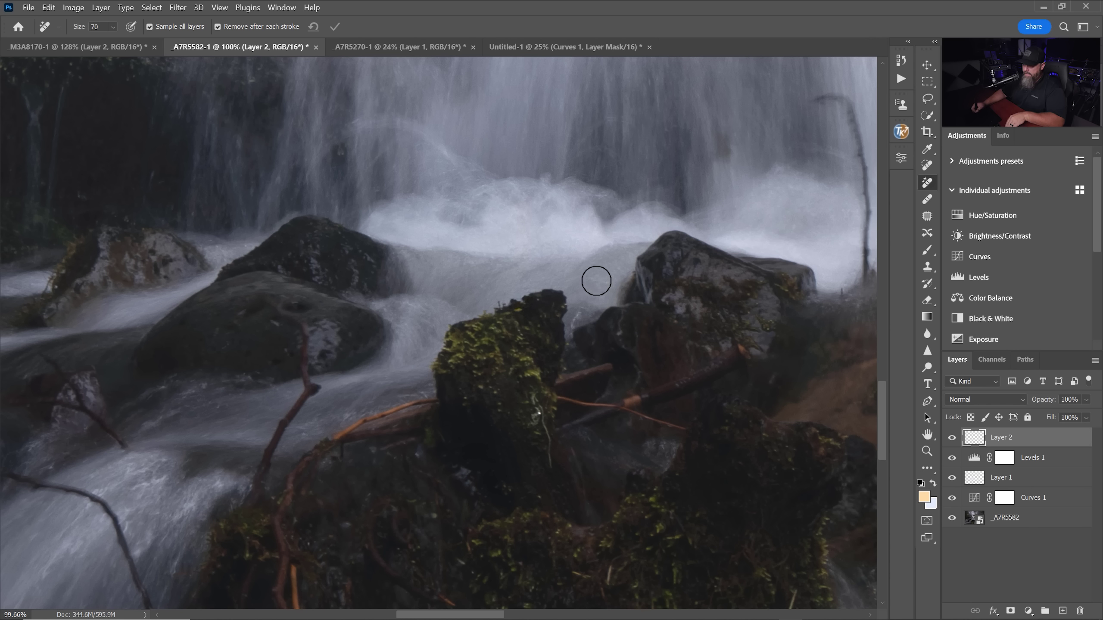
key("ctrl+z")
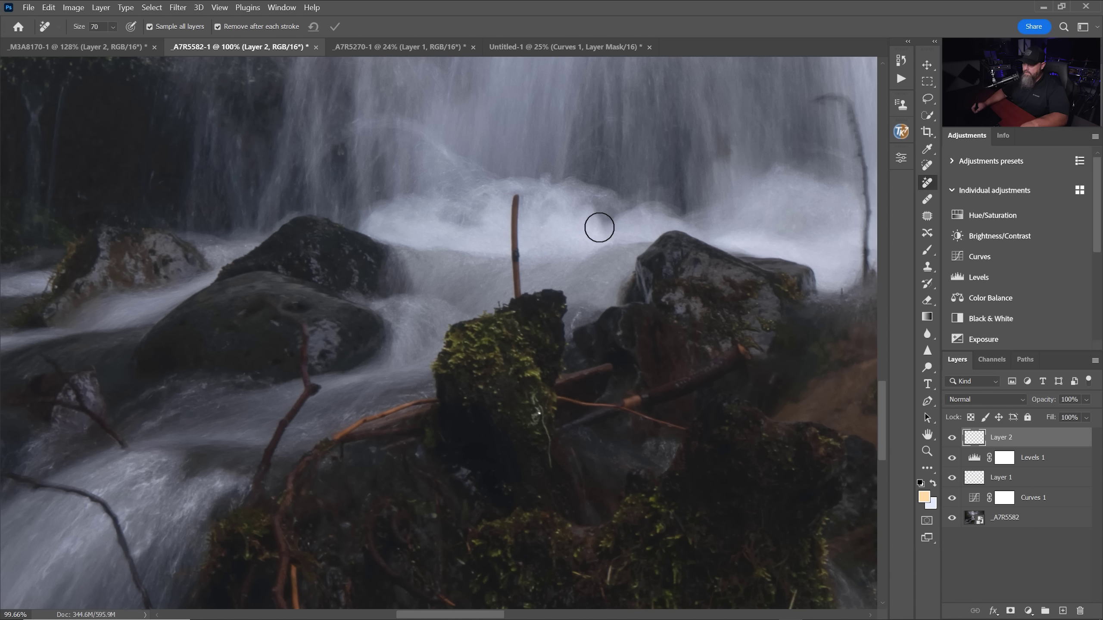
left_click_drag(517, 200, 520, 305)
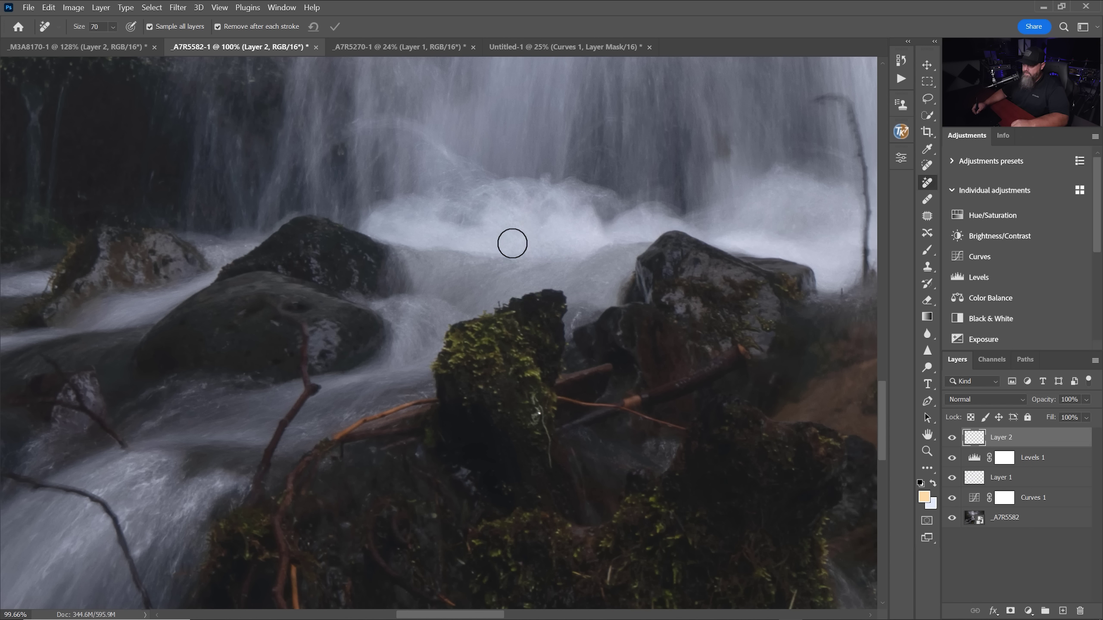
Step: With a smaller brush, remove the long stick and the twig on the mossy rock
mouse_move(301, 332)
left_mouse_down()
mouse_move(249, 473)
mouse_move(276, 438)
mouse_move(442, 374)
mouse_move(393, 347)
mouse_move(354, 291)
left_mouse_up()
key("bracketleft")
mouse_move(510, 524)
left_mouse_down()
mouse_move(541, 373)
mouse_move(485, 485)
mouse_move(505, 411)
mouse_move(438, 295)
mouse_move(348, 257)
left_mouse_up()
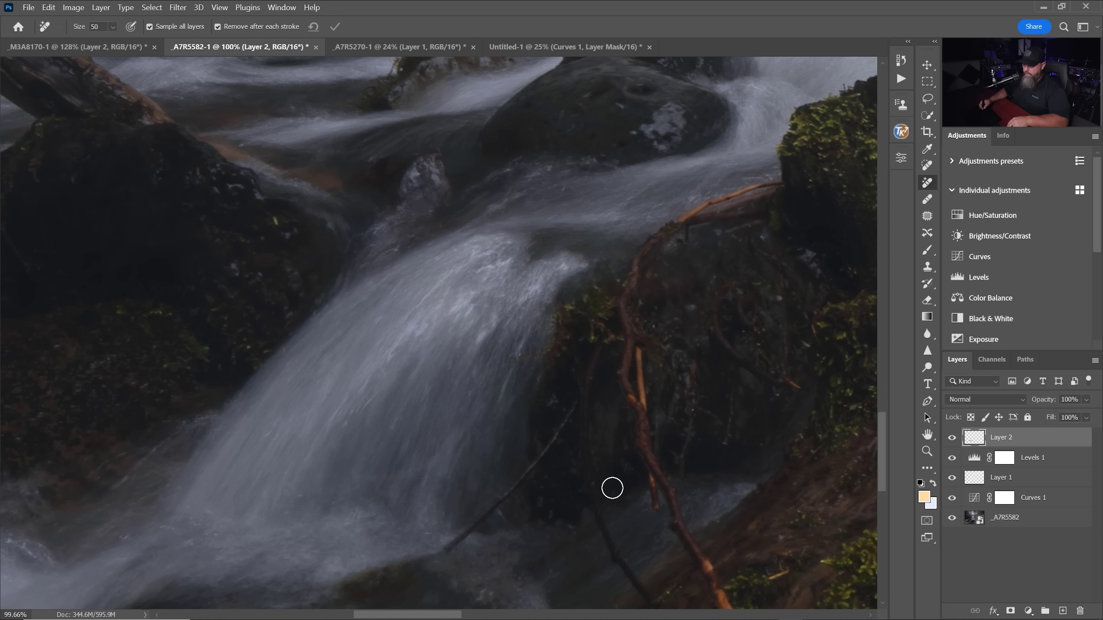
mouse_move(576, 416)
left_mouse_down()
mouse_move(444, 546)
mouse_move(338, 587)
left_mouse_up()
left_click_drag(730, 408, 382, 468)
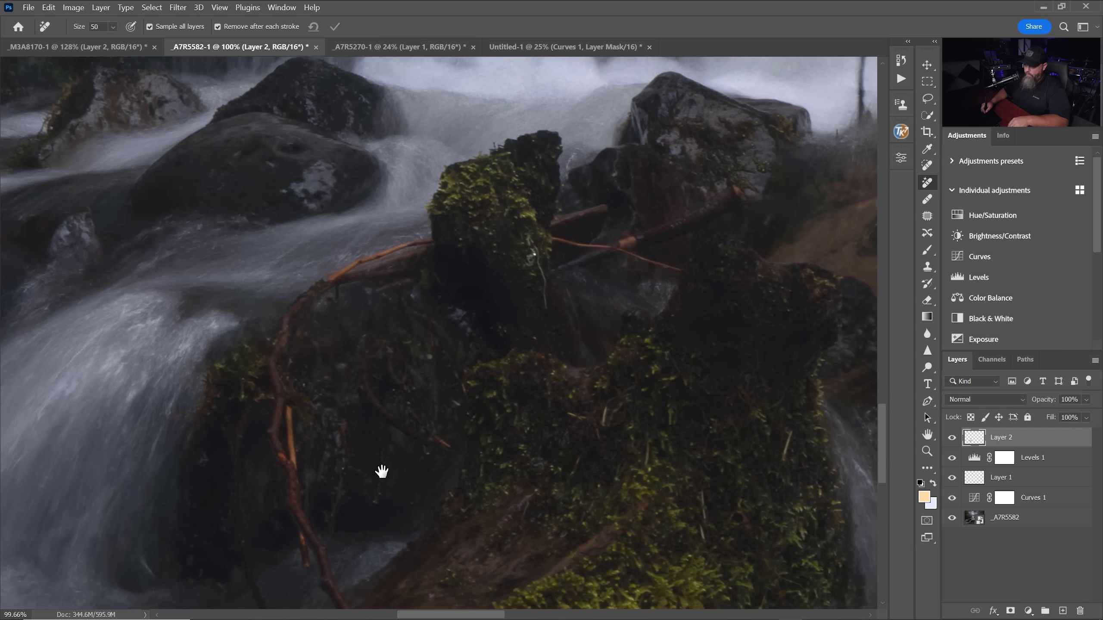
mouse_move(439, 242)
left_mouse_down()
mouse_move(340, 270)
mouse_move(276, 345)
mouse_move(285, 339)
mouse_move(298, 495)
mouse_move(333, 576)
mouse_move(318, 550)
mouse_move(314, 579)
mouse_move(282, 559)
mouse_move(315, 558)
mouse_move(344, 603)
left_mouse_up()
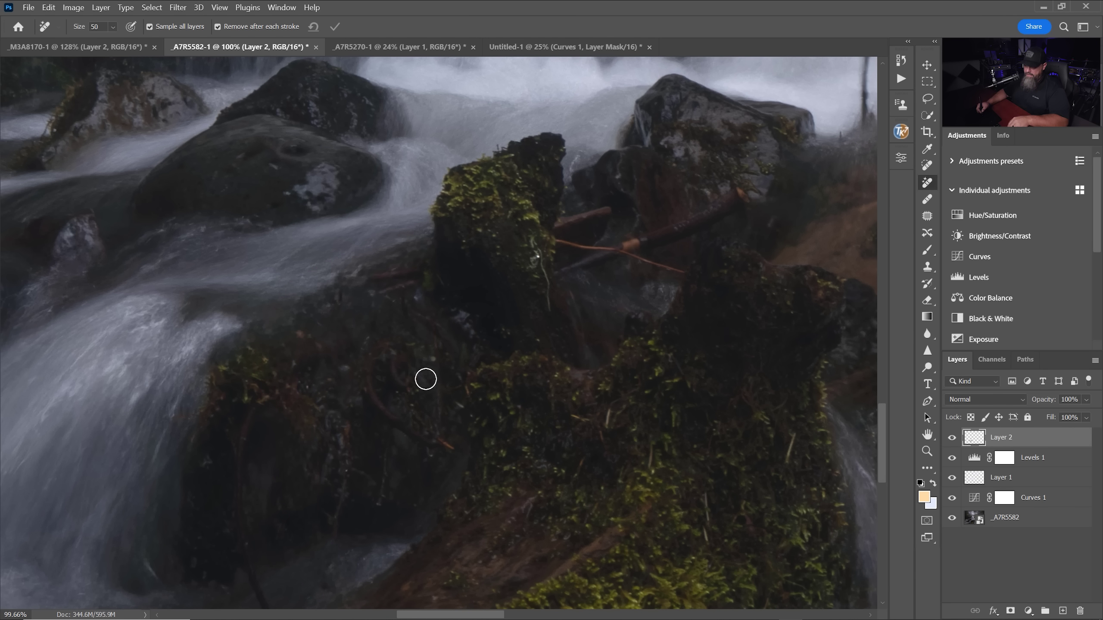
Step: Remove the dark twig and the orange stick lying across the moss
left_click_drag(377, 435, 445, 212)
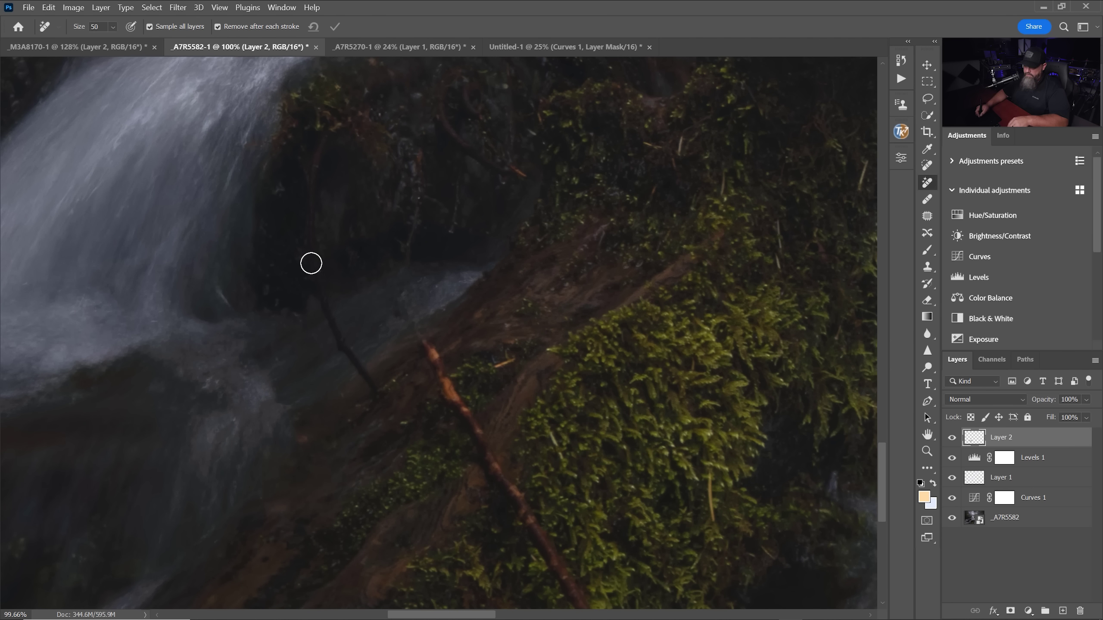
mouse_move(311, 263)
left_mouse_down()
mouse_move(366, 372)
mouse_move(309, 241)
mouse_move(332, 231)
left_mouse_up()
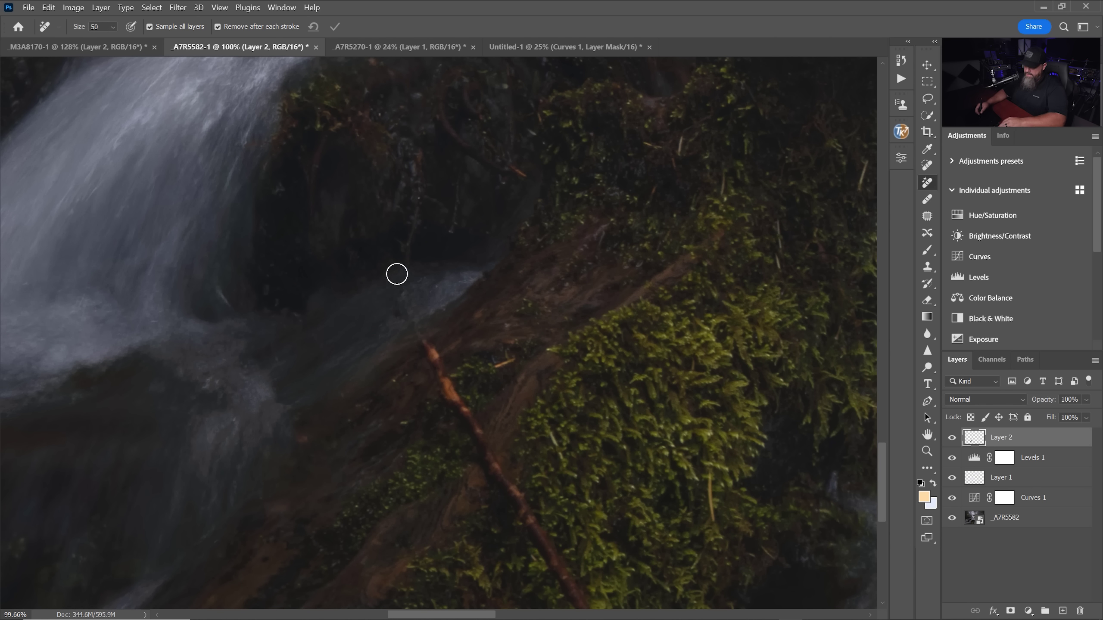
key("bracketright")
left_click_drag(383, 263, 574, 594)
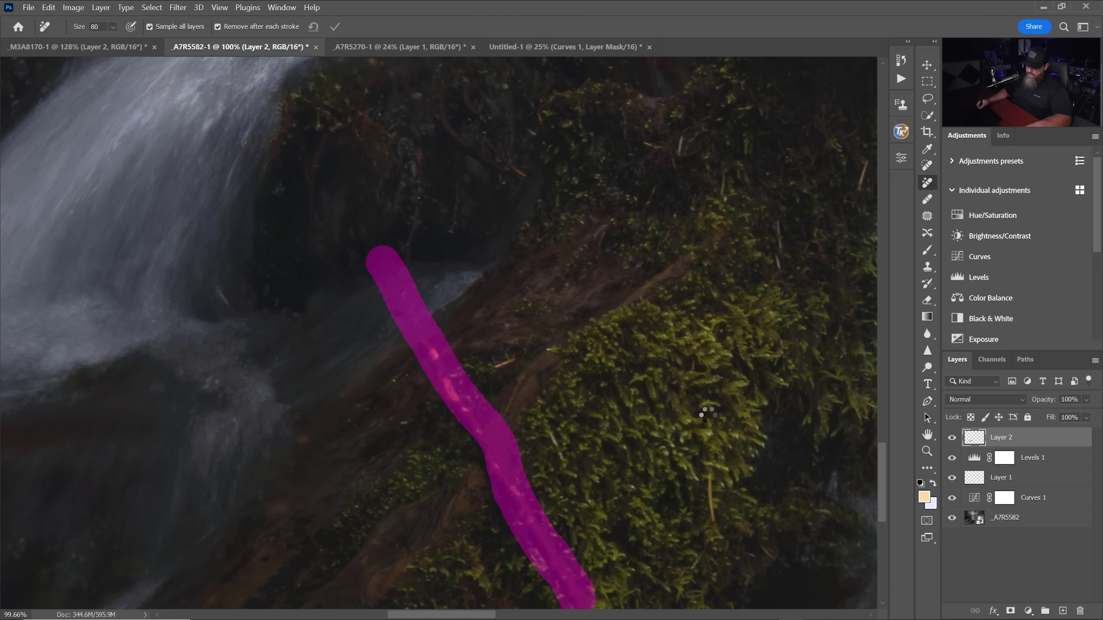
Step: Zoom out and toggle Layer 2 off and on to compare before and after
scroll(621, 306, "down", 3)
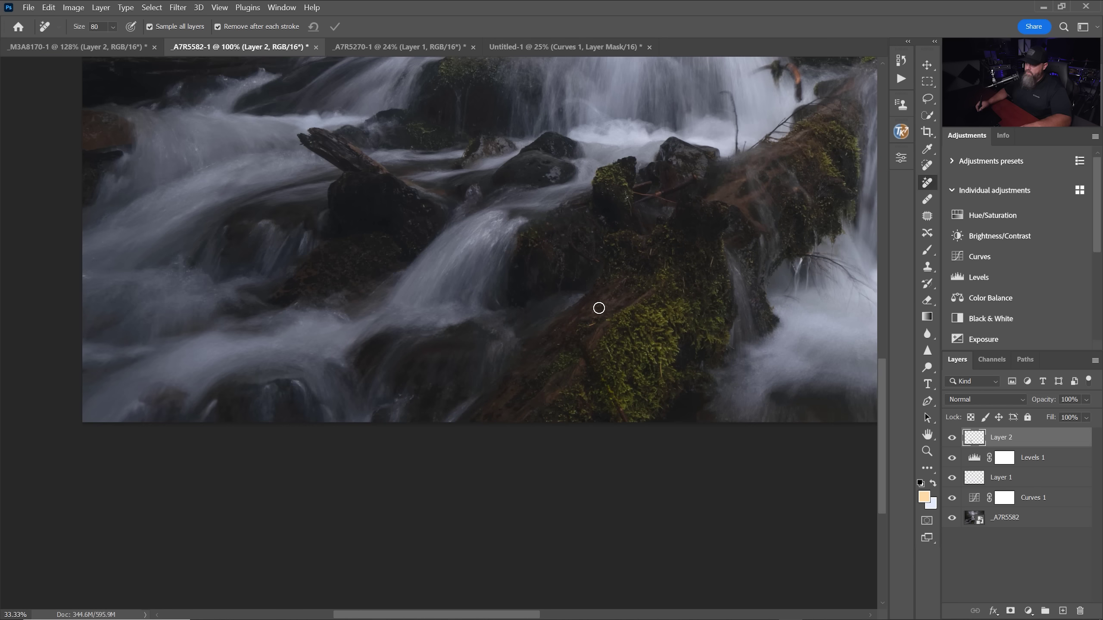
left_click_drag(640, 271, 574, 365)
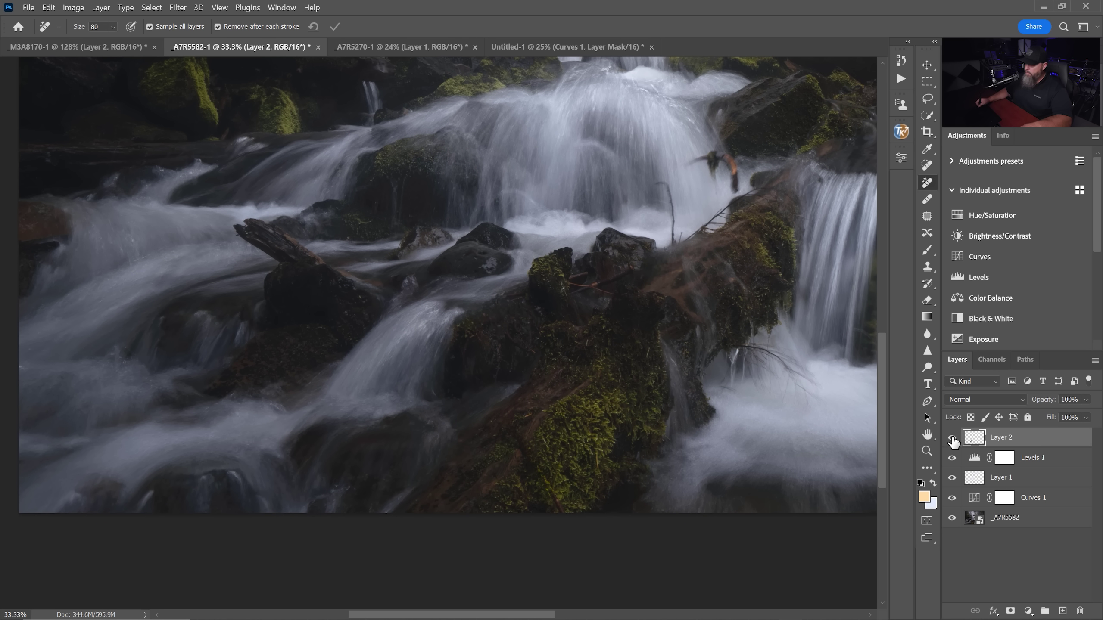
left_click(951, 438)
left_click(952, 438)
Step: Zoom in on the mossy rocks and remove the branch beside the right-hand cascade
left_click_drag(476, 351, 493, 353)
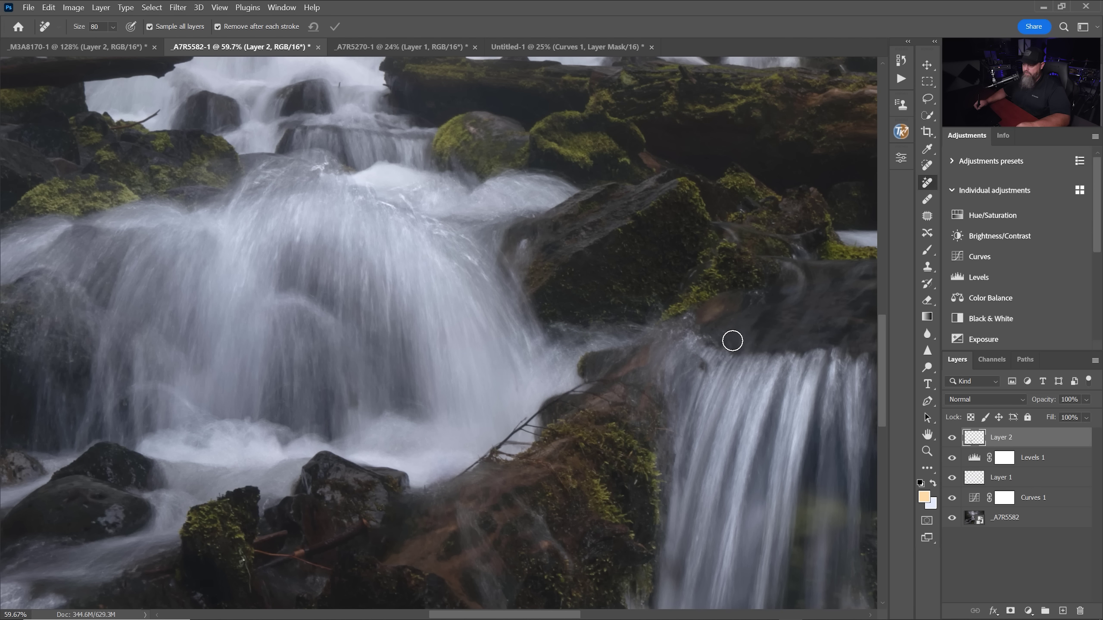
left_click_drag(470, 463, 634, 377)
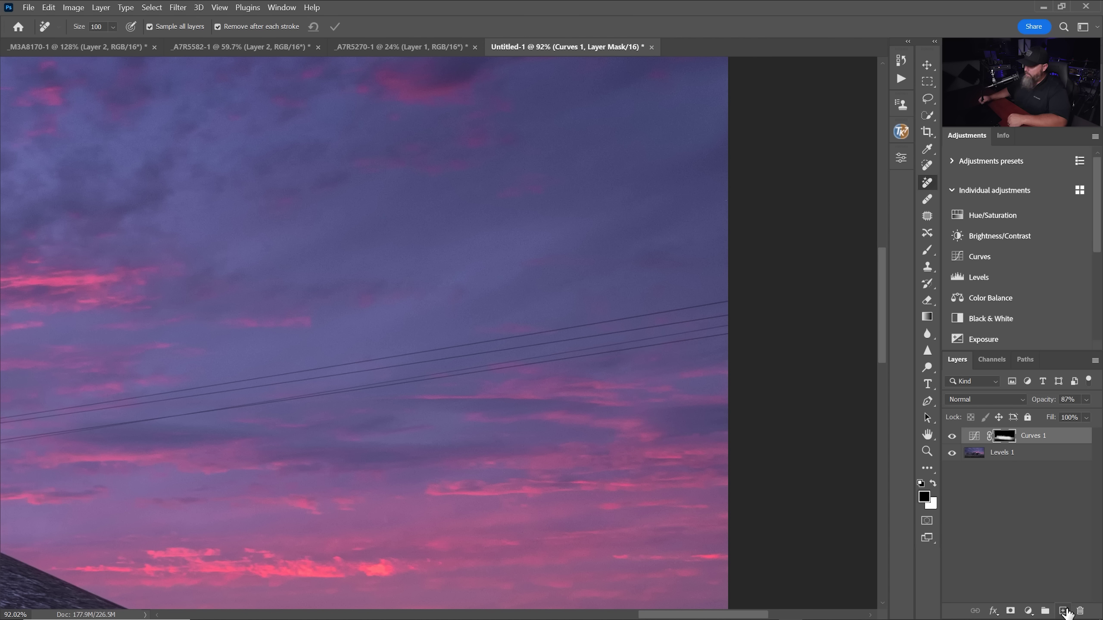
Step: Pick a smaller Spot Healing Brush and add an empty Layer 1 above Curves 1
left_click(927, 166)
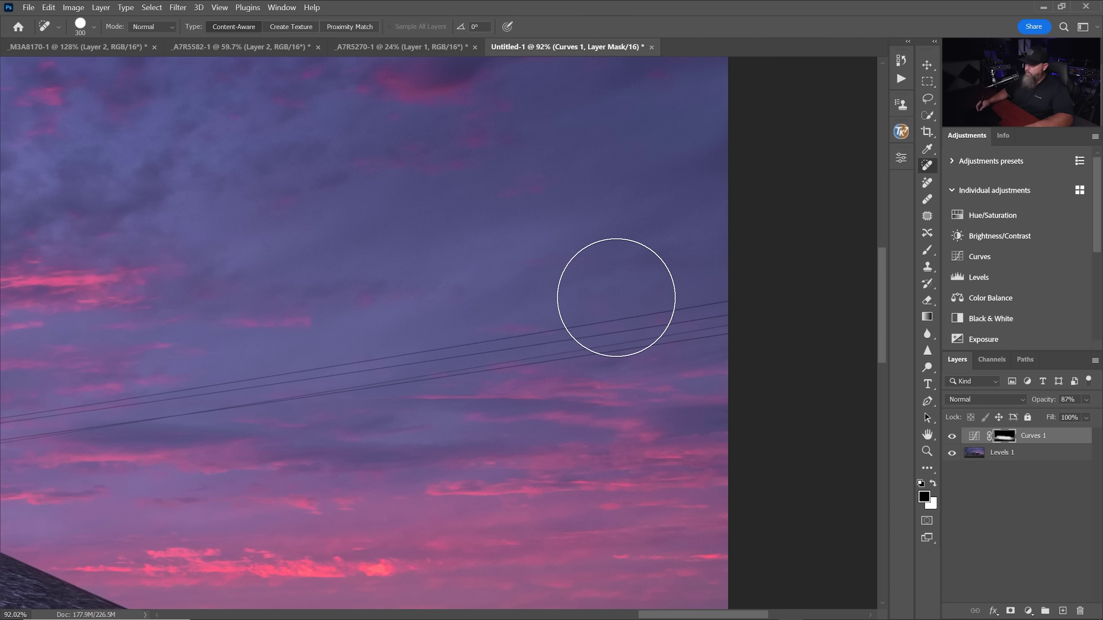
scroll(629, 304, "up", 3)
key("bracketleft")
key("bracketleft")
key("bracketleft")
key("bracketleft")
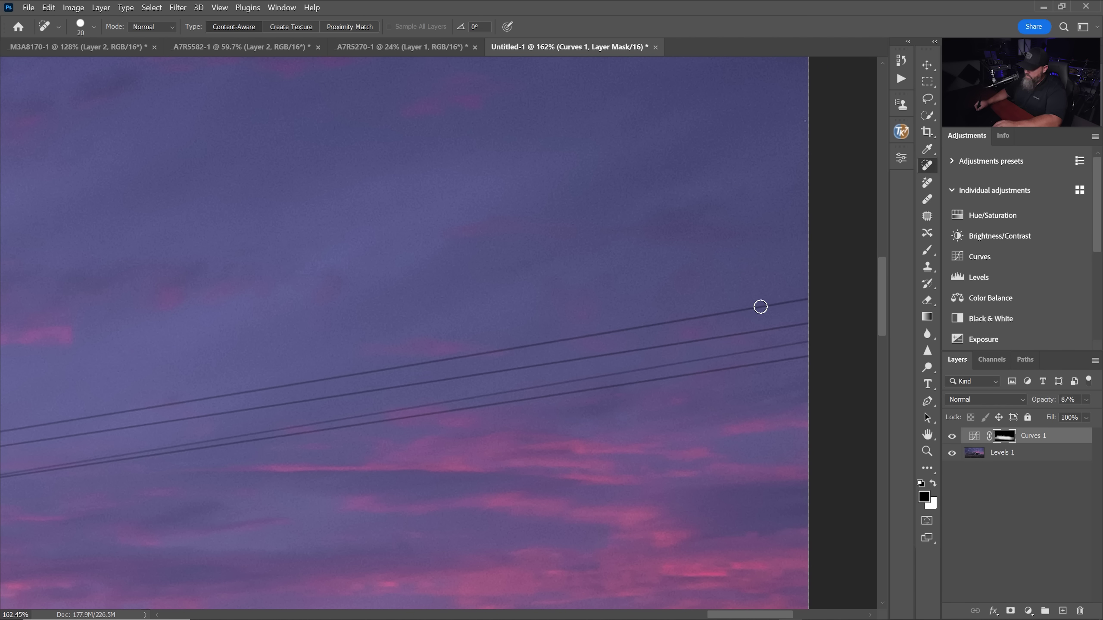
left_click(1062, 610)
Step: Heal along the power lines, then undo the final stroke across all the wires
left_click_drag(807, 296, 604, 331)
left_click_drag(508, 354, 506, 354)
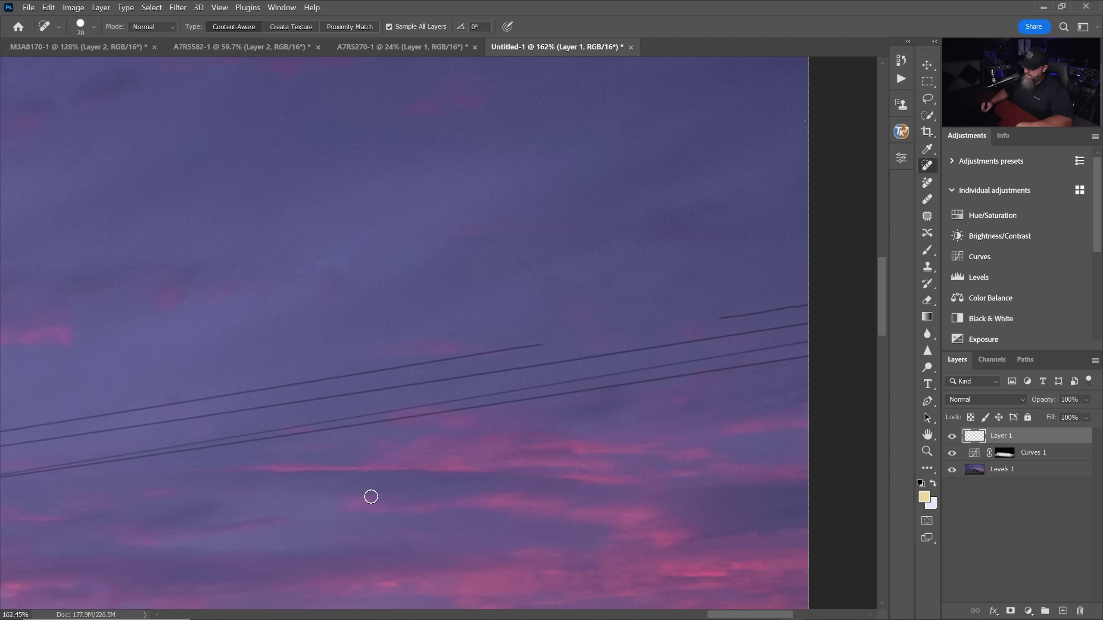
left_click_drag(758, 316, 807, 304)
left_click_drag(523, 349, 380, 374)
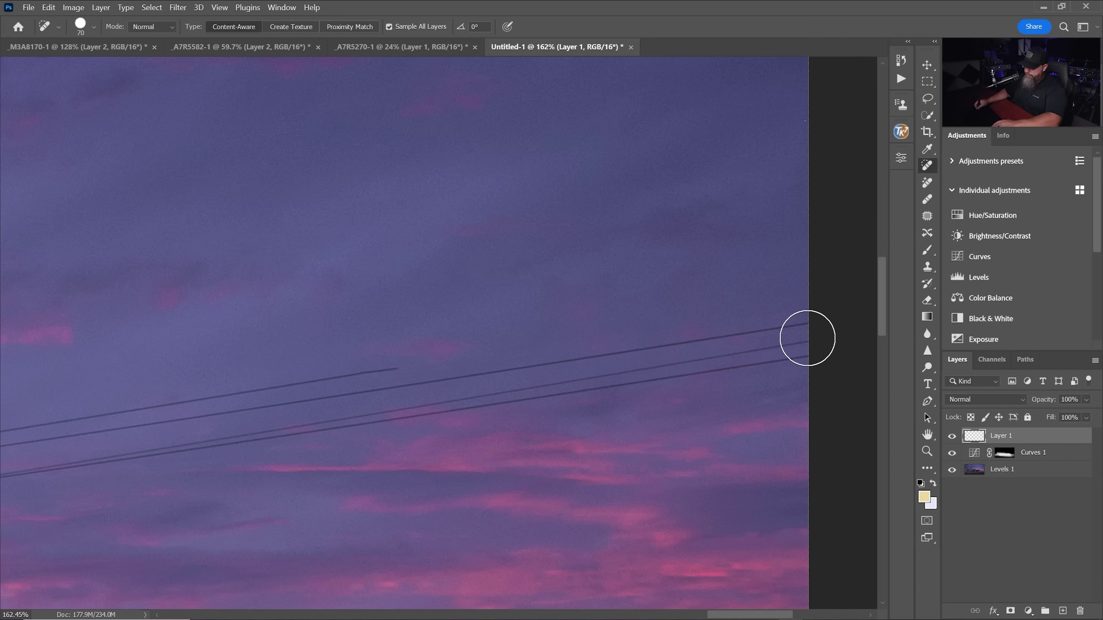
key("bracketright")
key("bracketright")
key("bracketright")
key("bracketright")
key("bracketright")
mouse_move(800, 337)
left_mouse_down()
mouse_move(422, 372)
mouse_move(109, 438)
left_mouse_up()
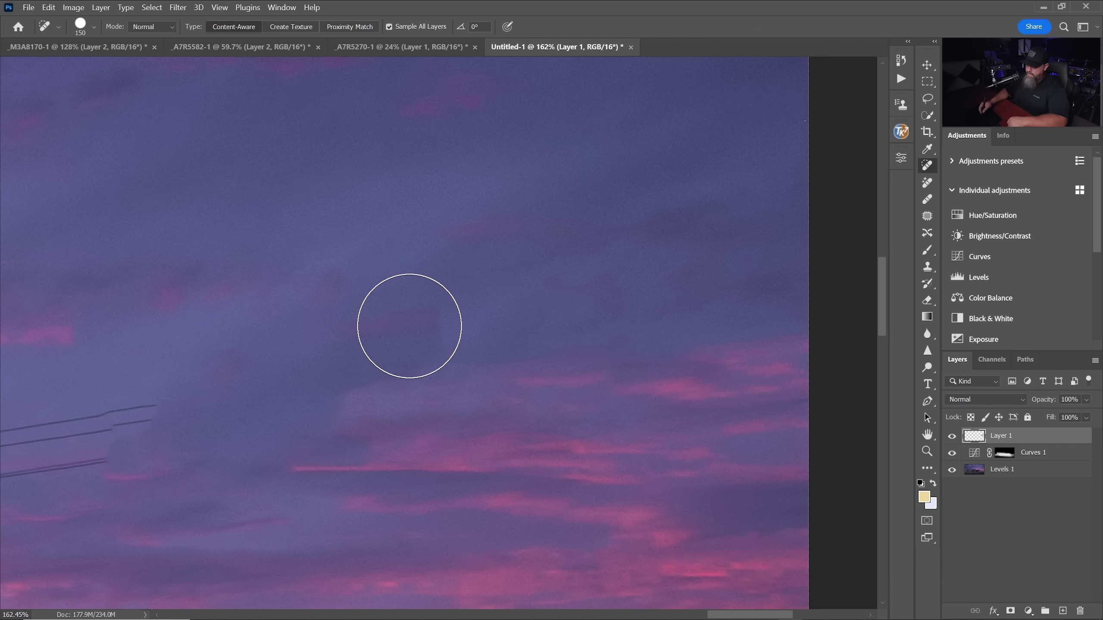
key("ctrl+z")
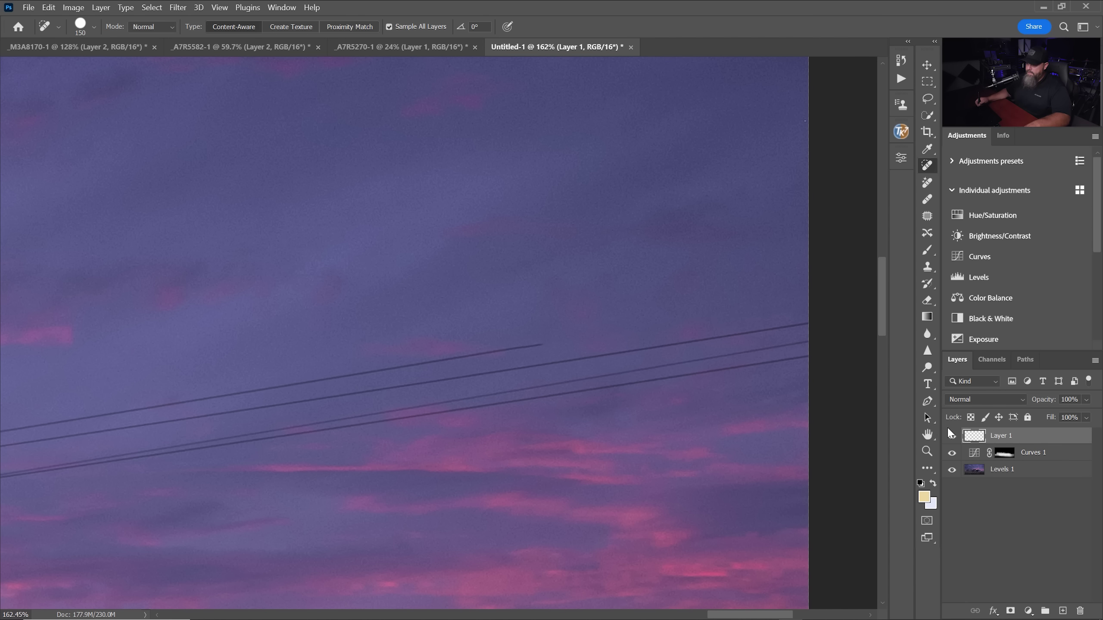
Step: Erase the power lines with the Remove tool at size 175, then reduce the brush to 100
left_click(928, 183)
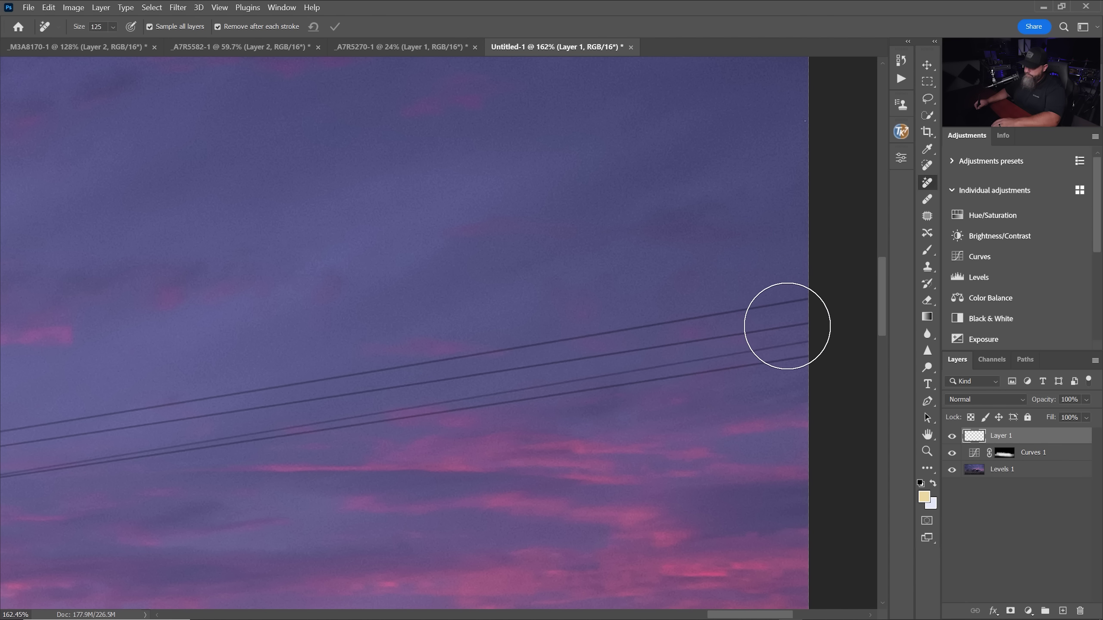
key("bracketright")
key("bracketright")
left_click_drag(787, 326, 173, 422)
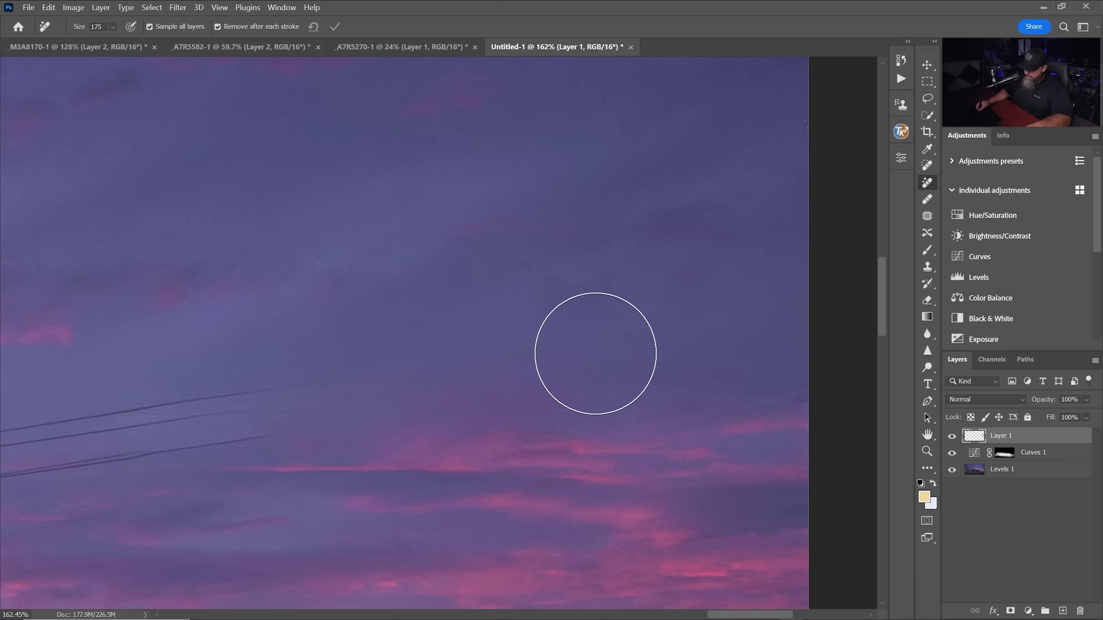
left_click_drag(360, 463, 605, 404)
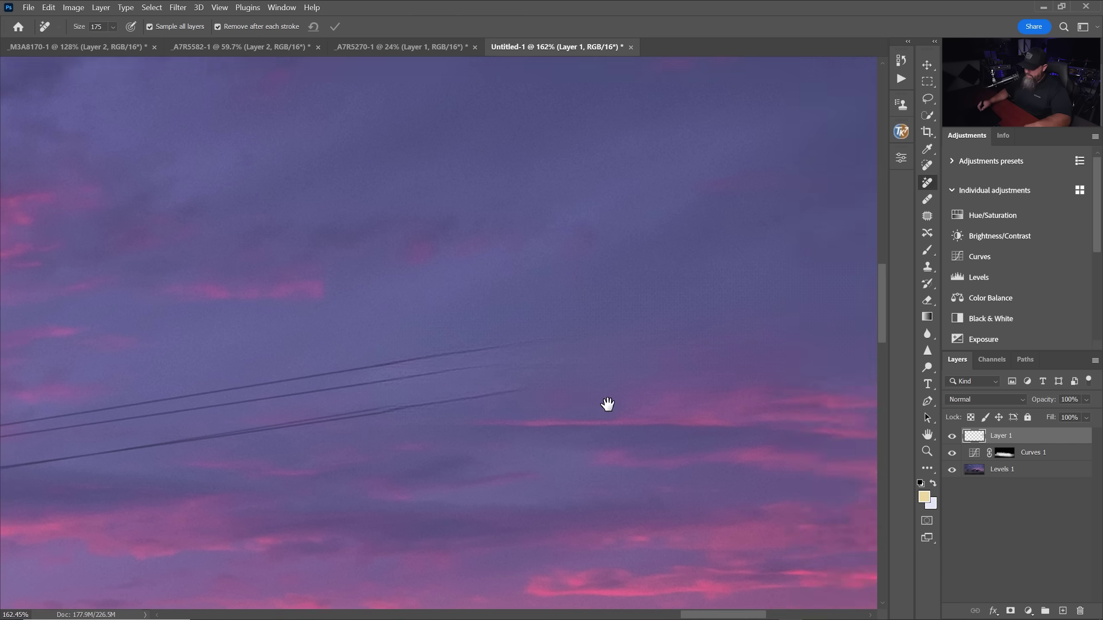
scroll(562, 396, "down", 4)
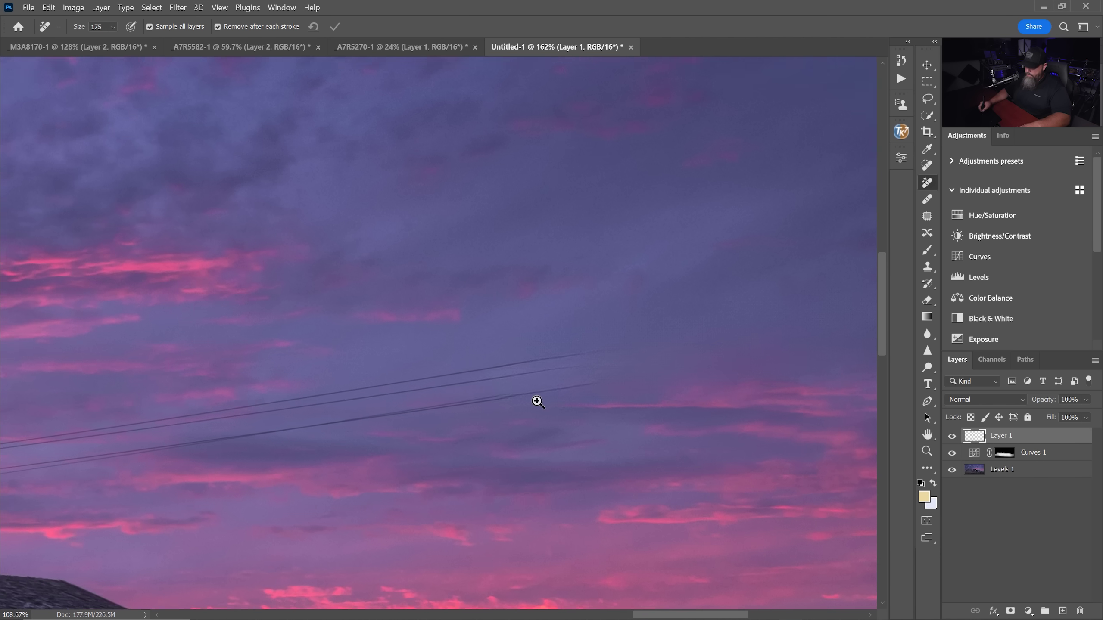
key("bracketleft")
key("bracketleft")
key("bracketleft")
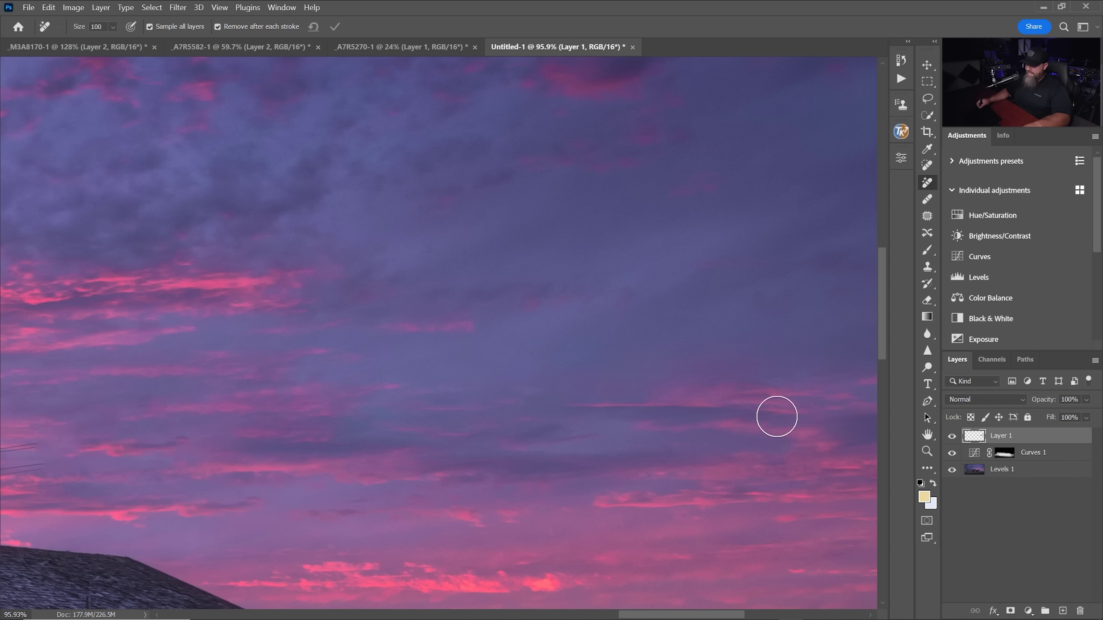
scroll(733, 288, "down", 3)
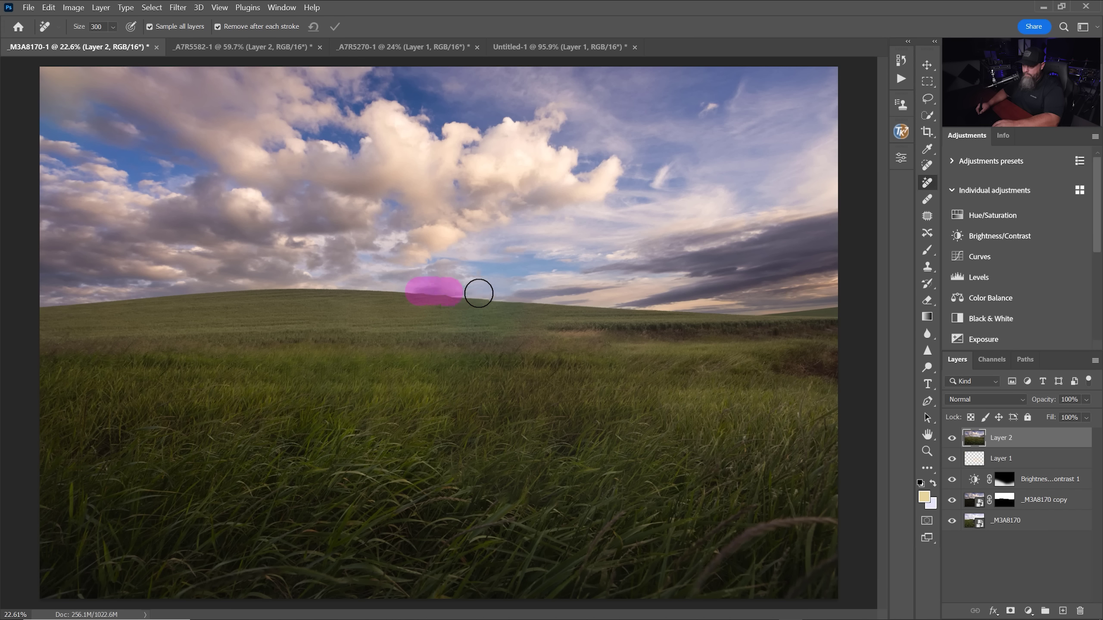
Step: Paint over the object on the grassy horizon with the Remove tool at size 300
left_click_drag(528, 299, 530, 299)
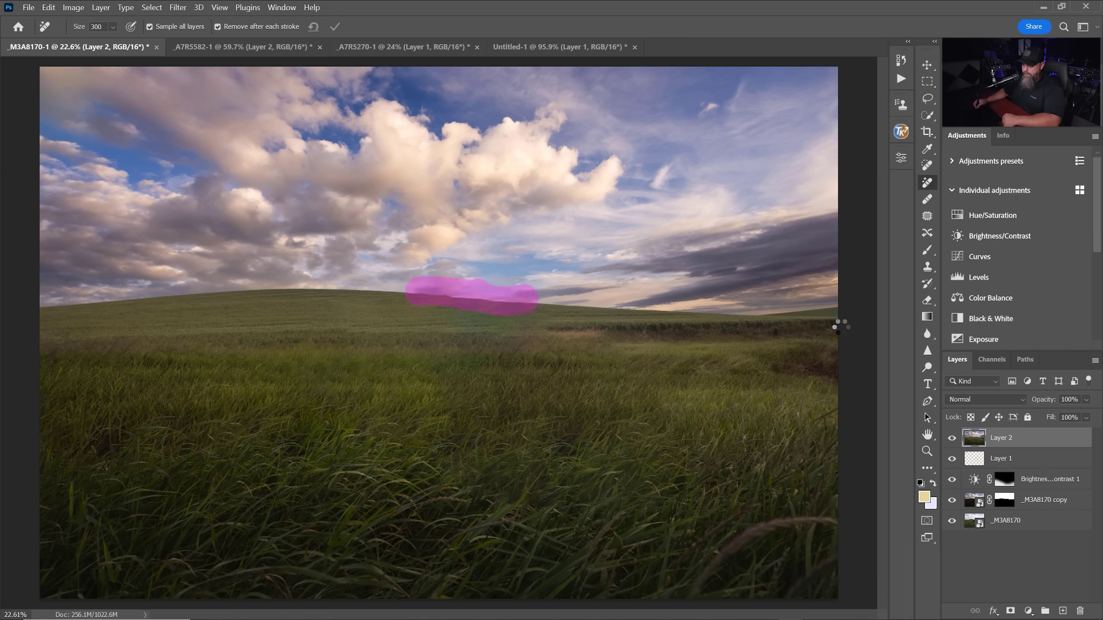